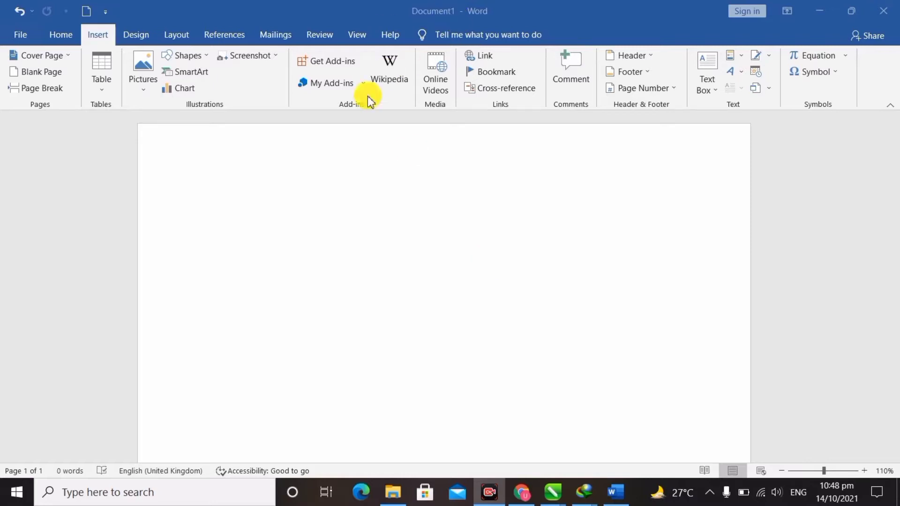
Generate sample paragraphs in the blank document with =Rand(), giving five paragraphs of 239 words.
left_click(97, 35)
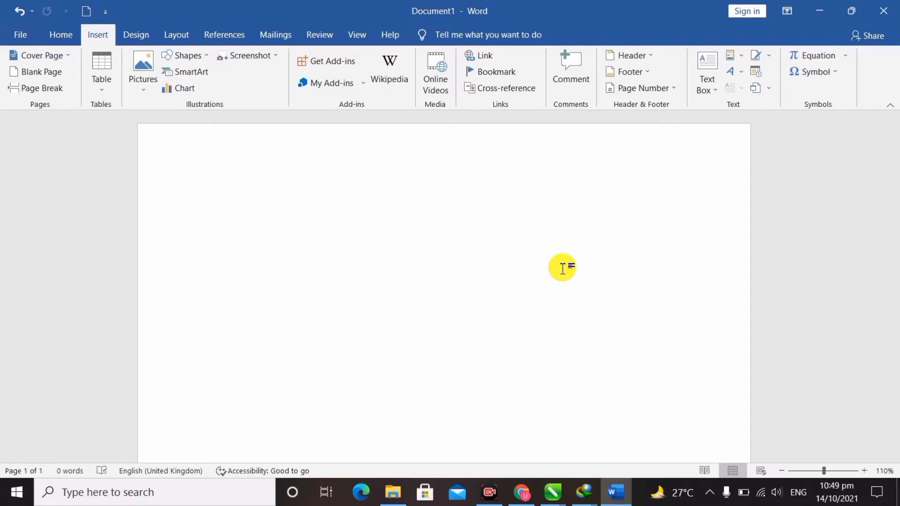
type("IIII")
key("BackSpace")
key("BackSpace")
key("BackSpace")
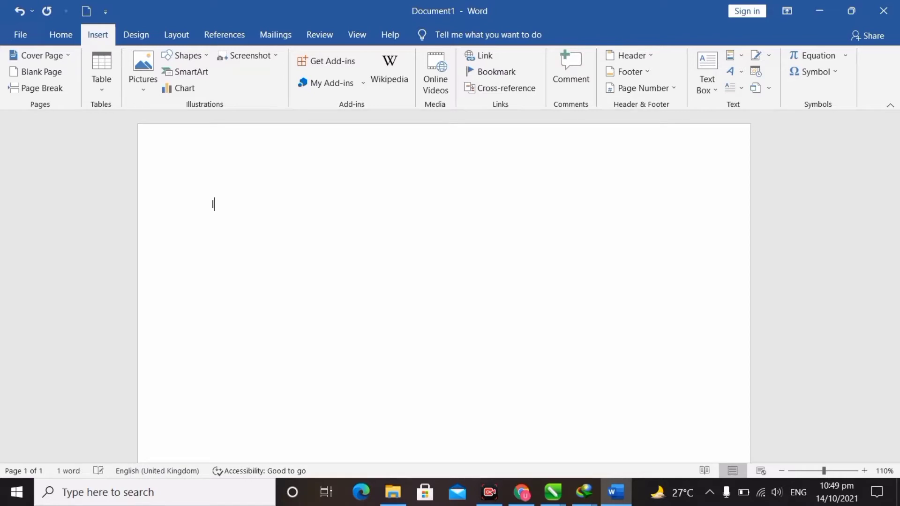
key("BackSpace")
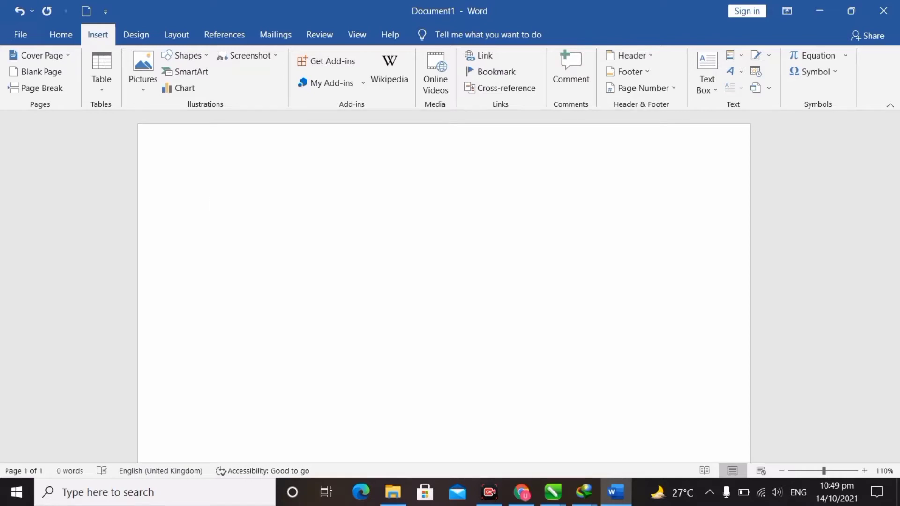
type("nand")
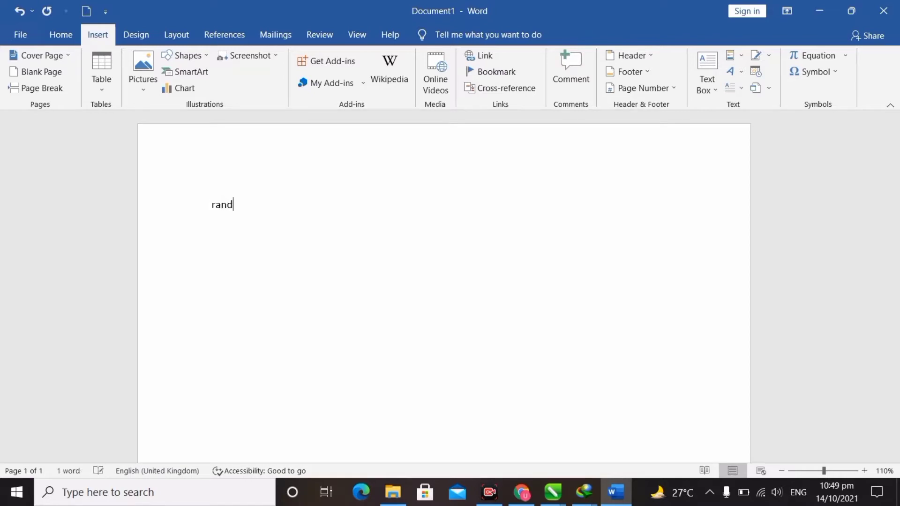
key("BackSpace")
key("BackSpace")
key("BackSpace")
key("BackSpace")
type("=Rand")
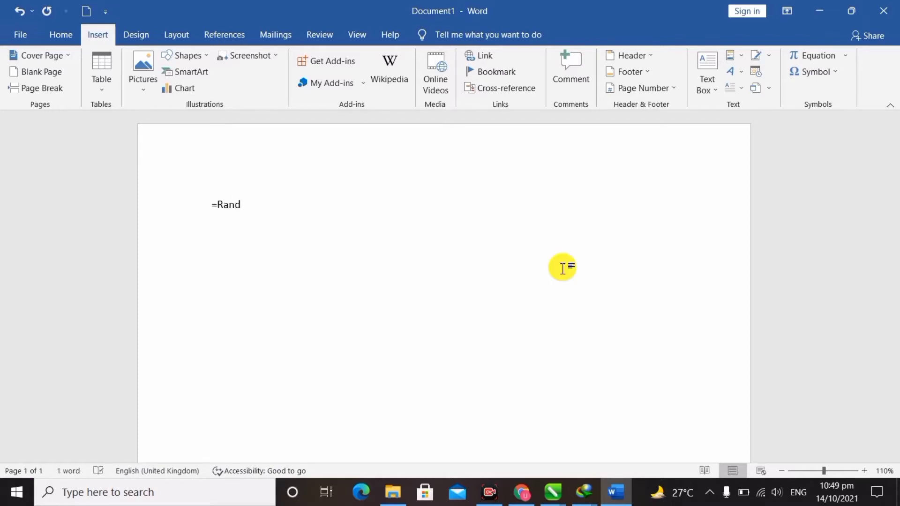
type("()")
key("Return")
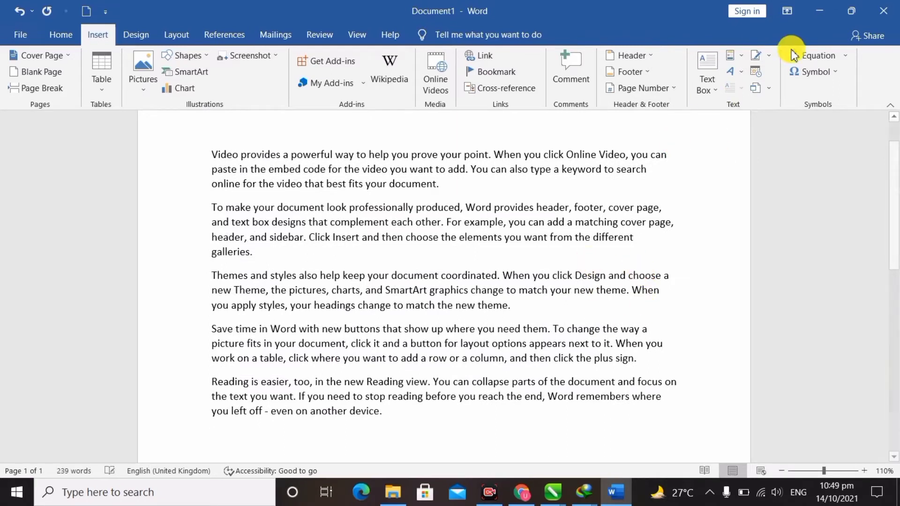
Insert a signature line with the suggested signer's name and the title Managing Director.
left_click(759, 56)
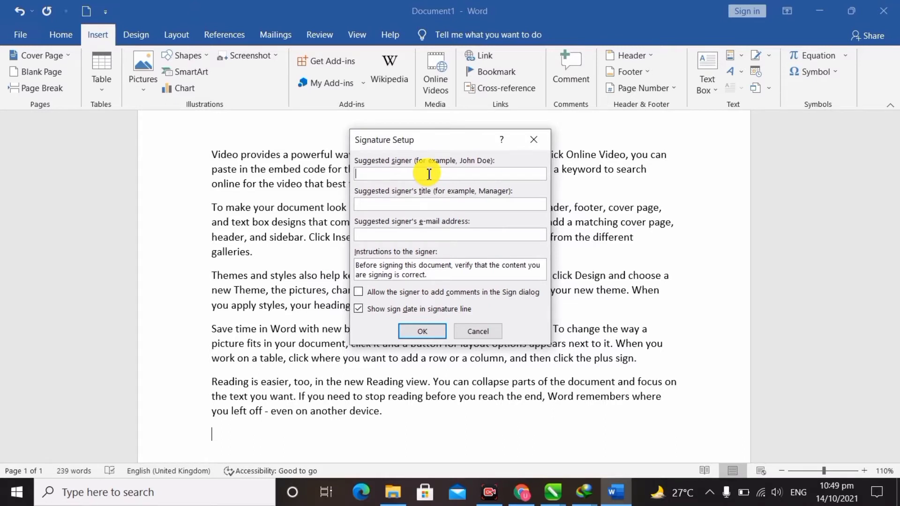
left_click(453, 206)
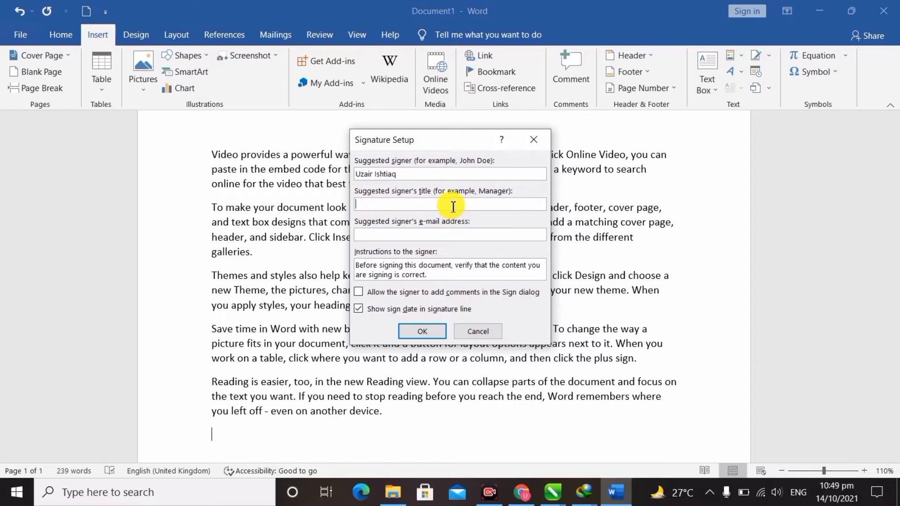
type("Managing Director")
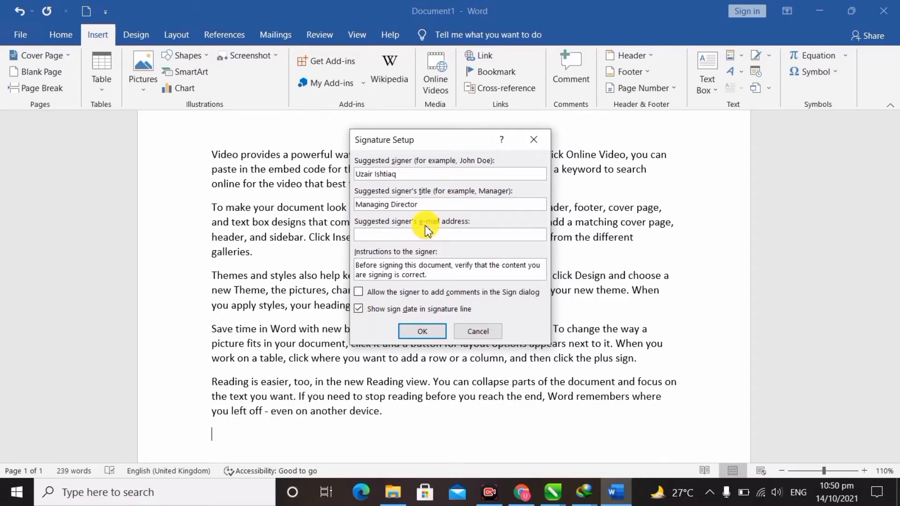
left_click(434, 237)
left_click(424, 332)
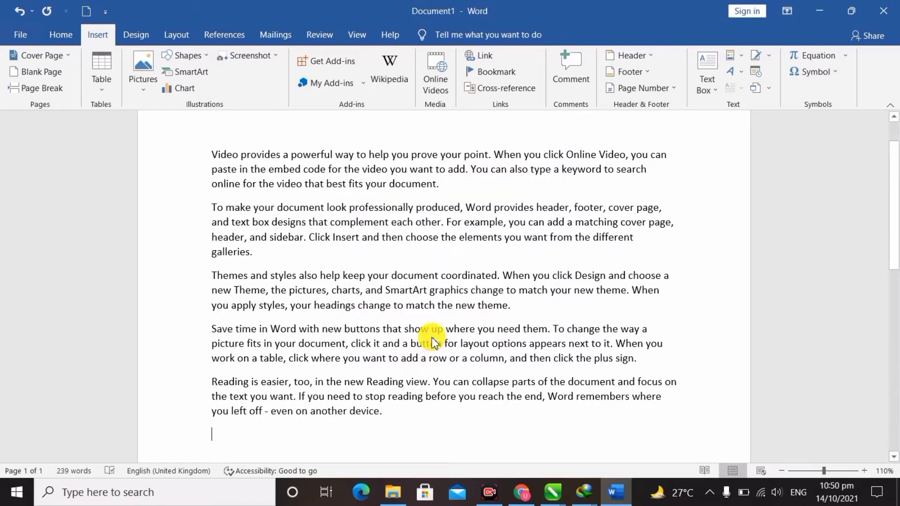
Select the signature line graphic below the sample text and delete it.
scroll(433, 337, "down", 3)
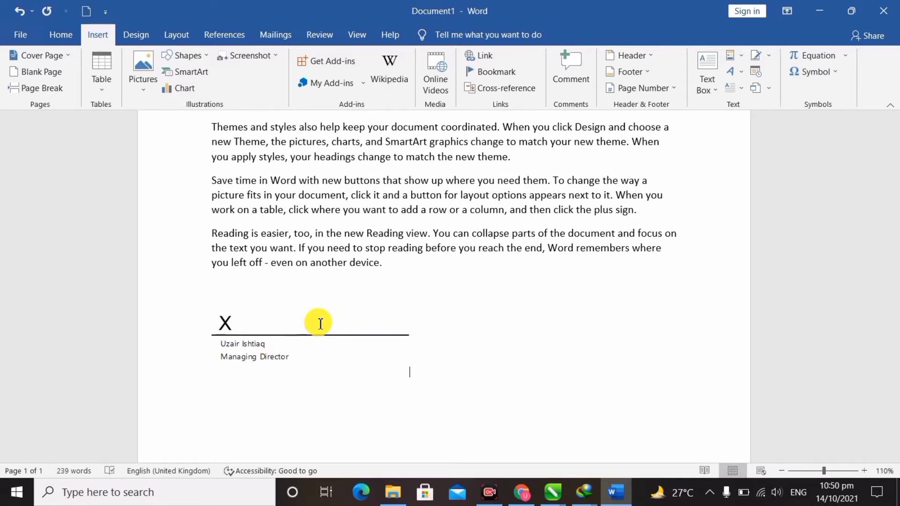
key("ctrl+a")
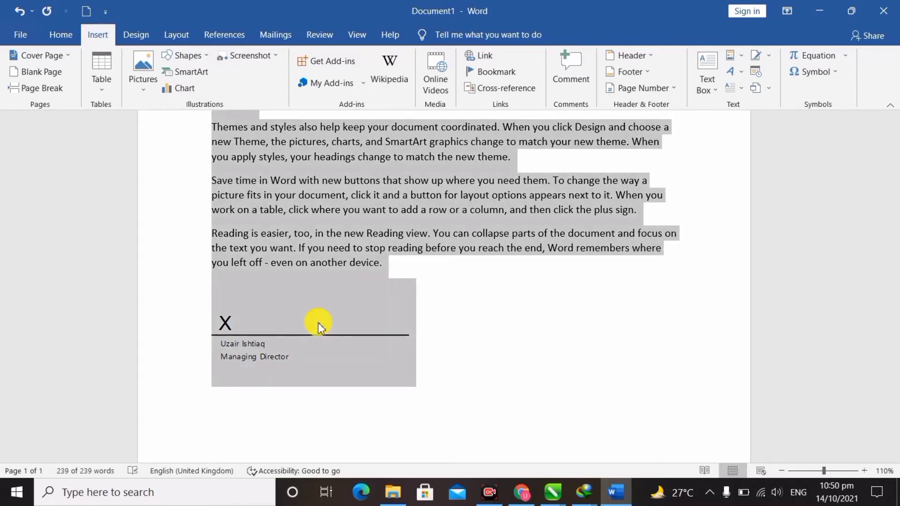
left_click(413, 367)
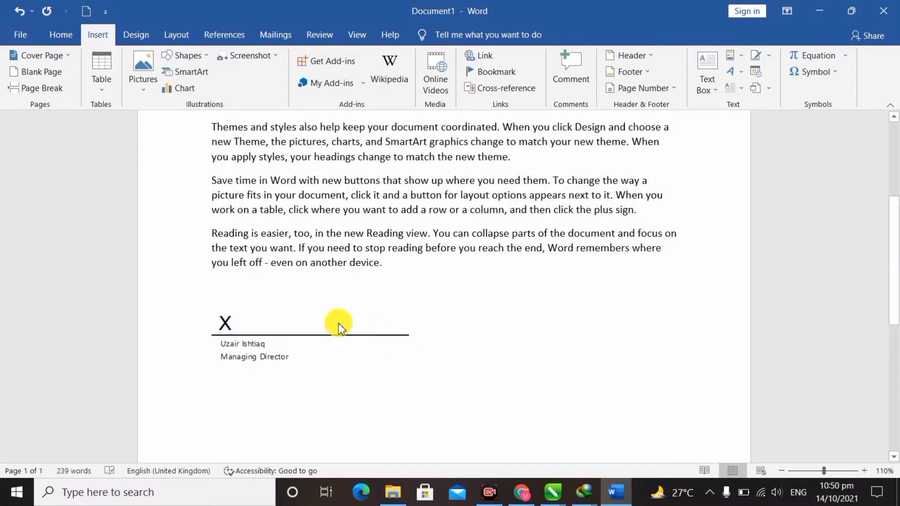
left_click(345, 339)
key("Delete")
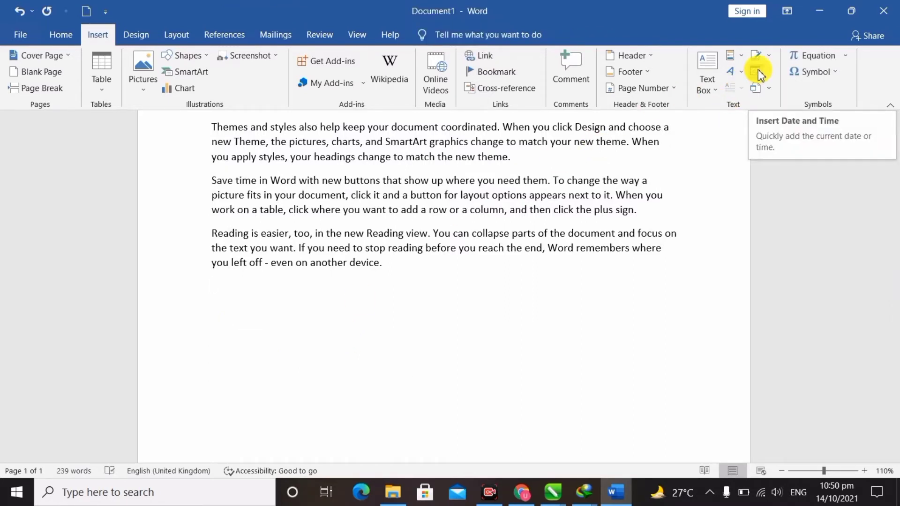
Insert the date in the 'Thursday, 14 October 2021' format on the last line.
left_click(477, 279)
scroll(477, 279, "up", 3)
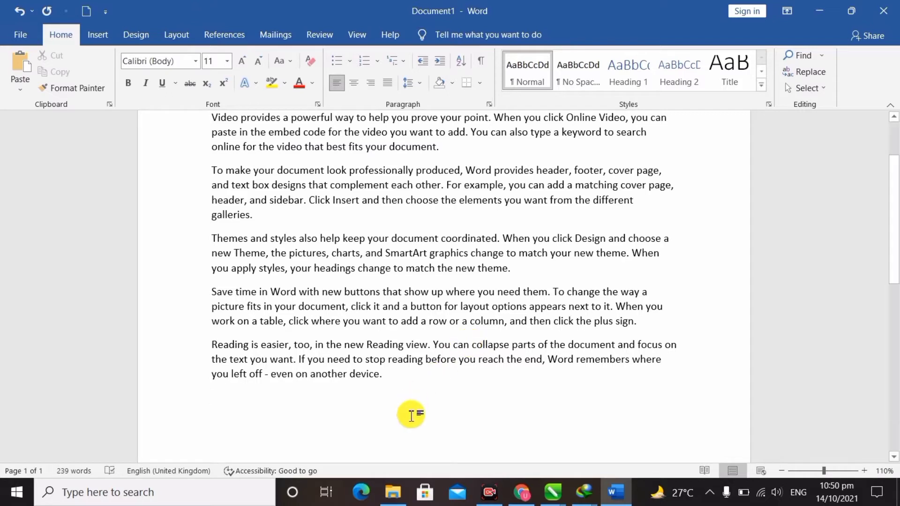
left_click(94, 34)
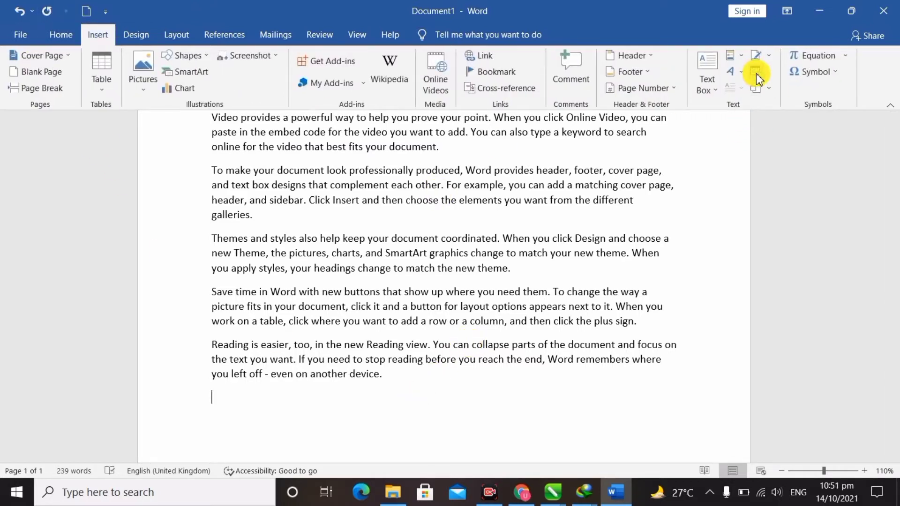
left_click(756, 74)
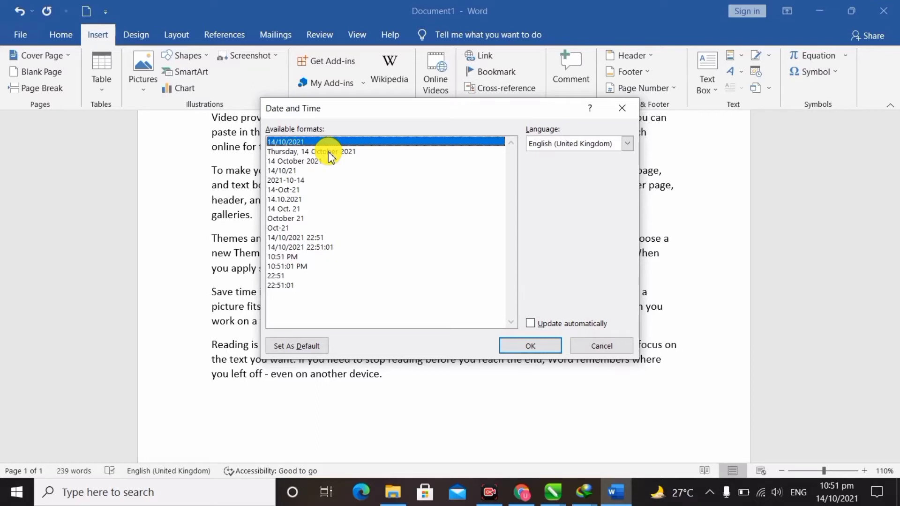
left_click(289, 161)
left_click(301, 266)
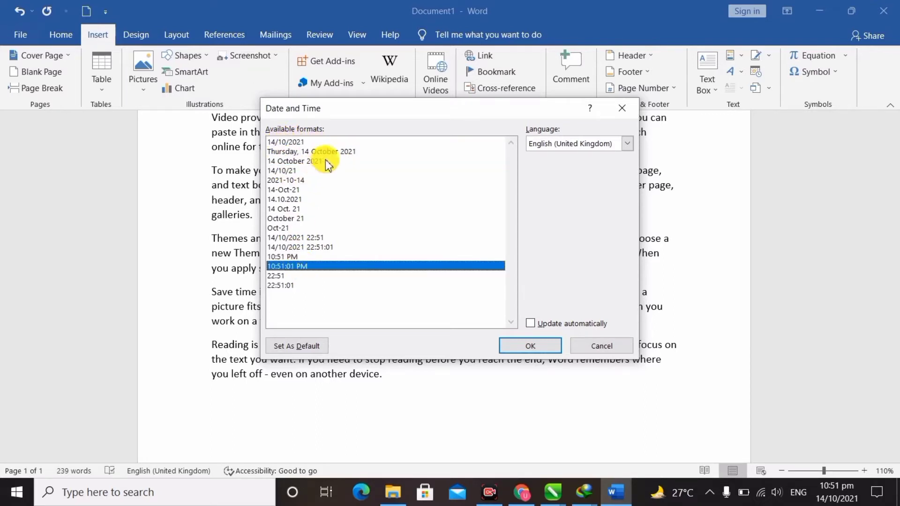
left_click(337, 151)
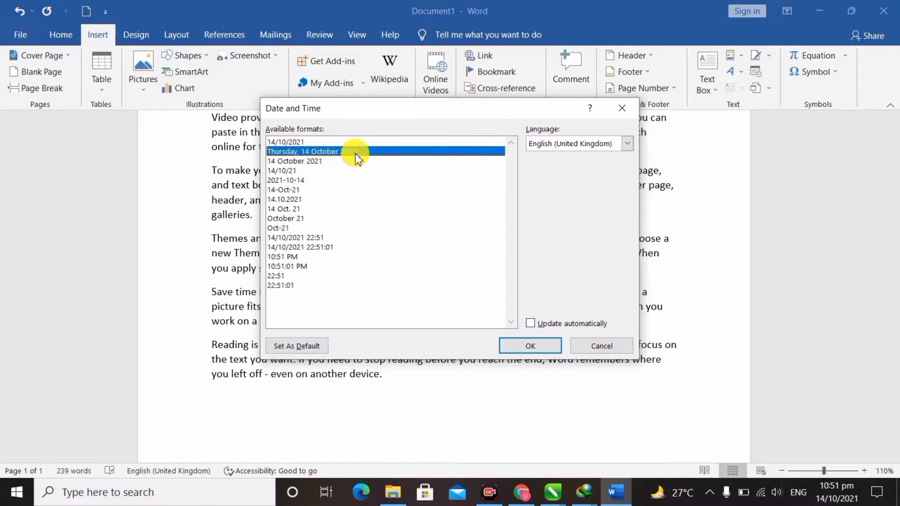
left_click(527, 346)
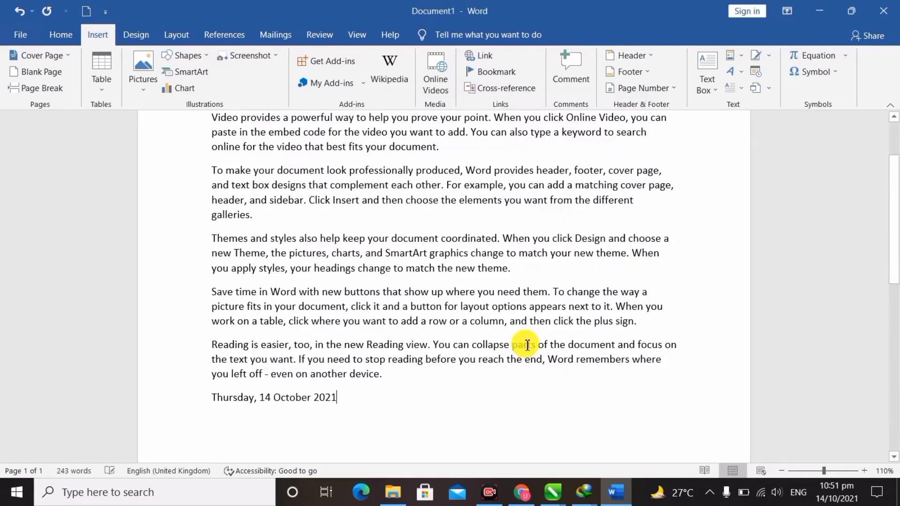
Select the 'Thursday, 14 October 2021' date line and delete it.
left_click_drag(342, 398, 203, 398)
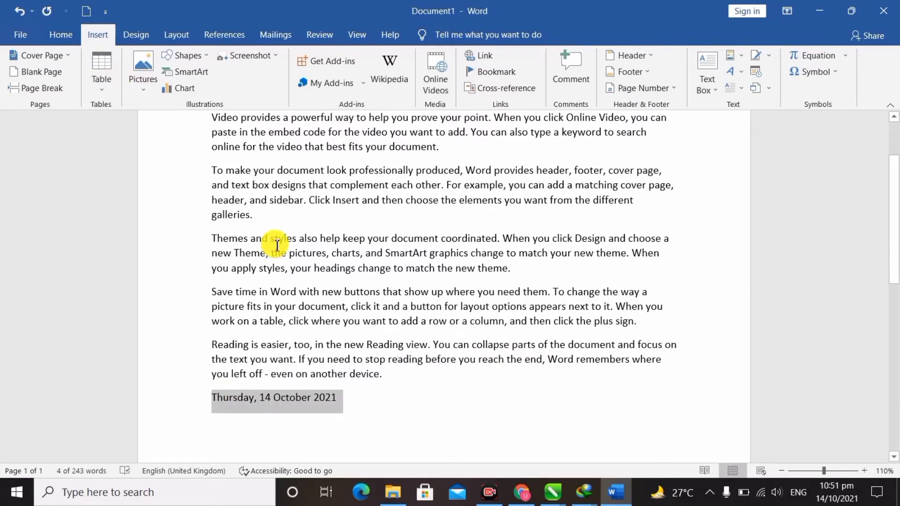
left_click(417, 433)
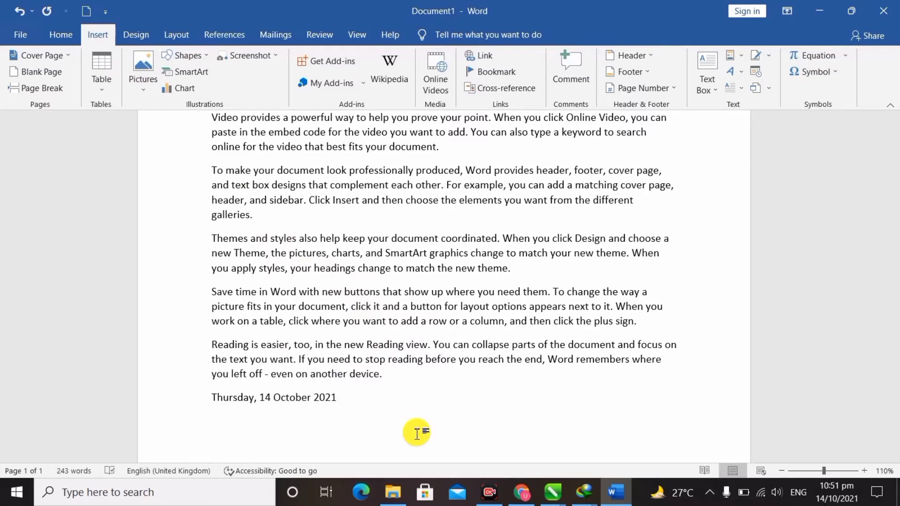
left_click_drag(417, 434, 215, 428)
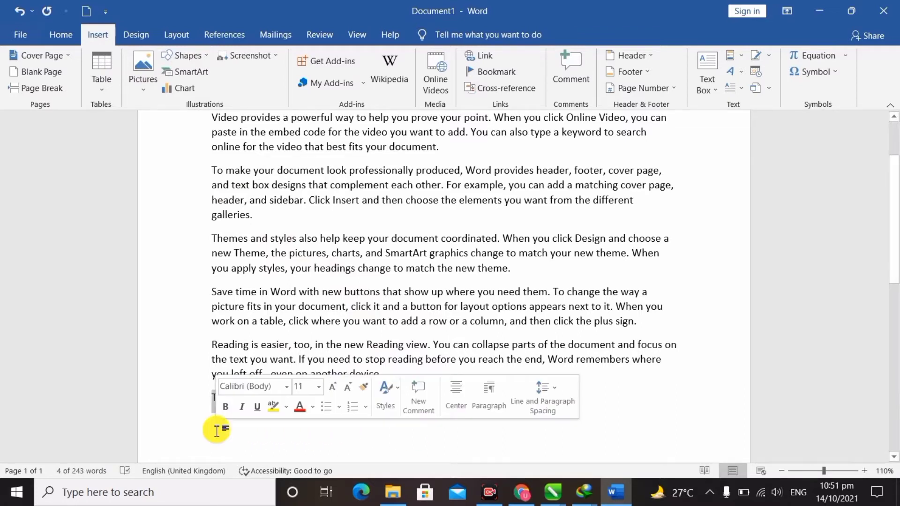
key("Delete")
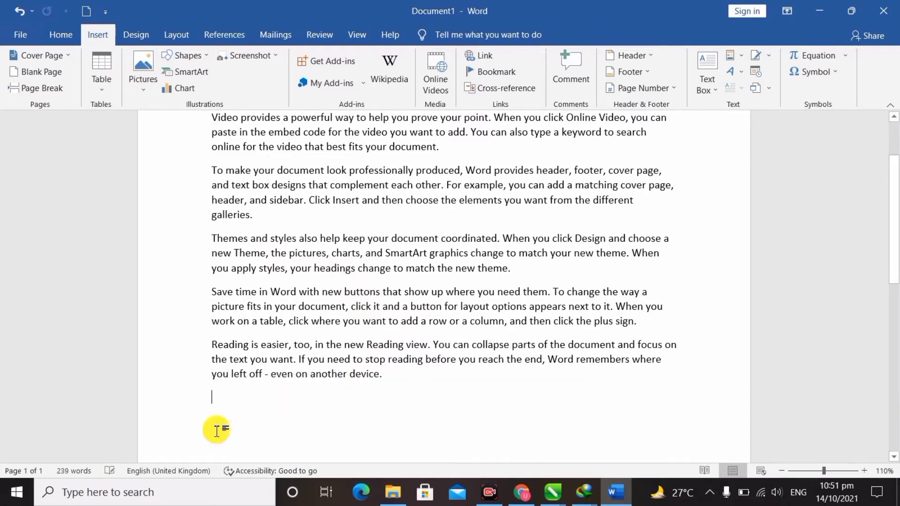
left_click(771, 91)
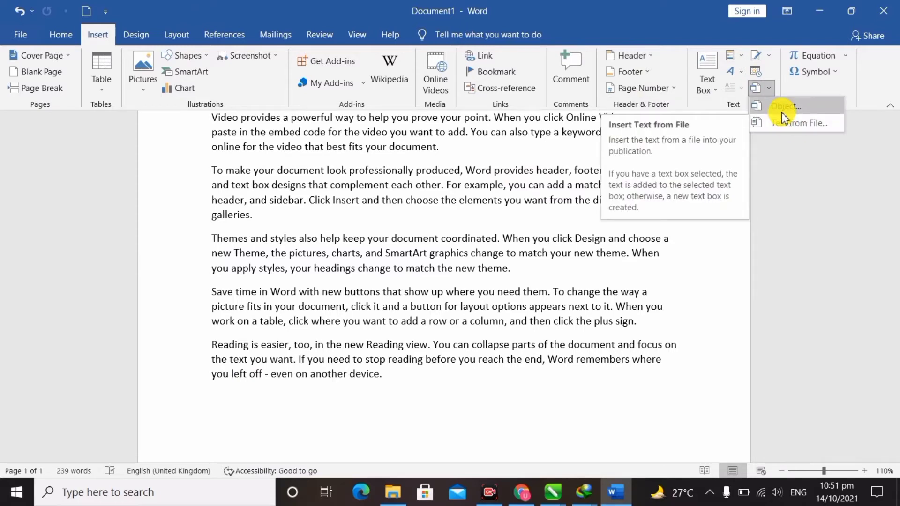
left_click(563, 421)
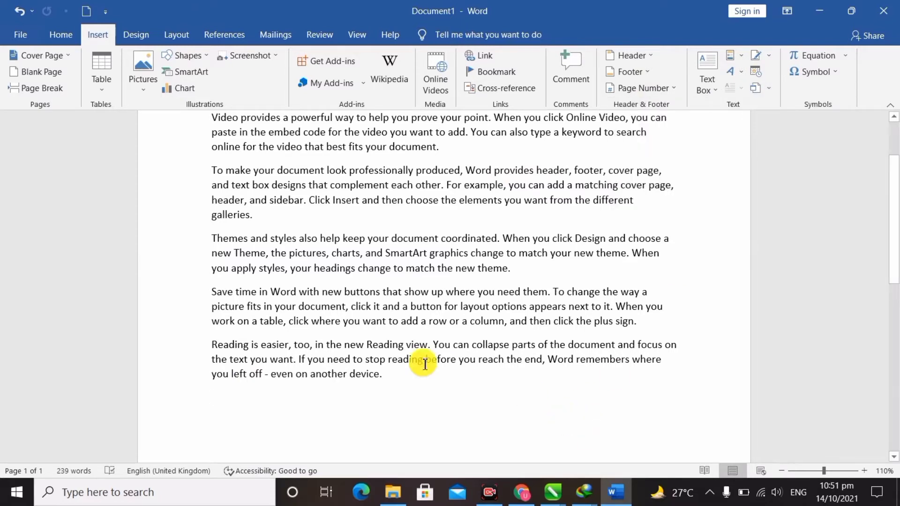
scroll(424, 365, "down", 1)
left_click(771, 89)
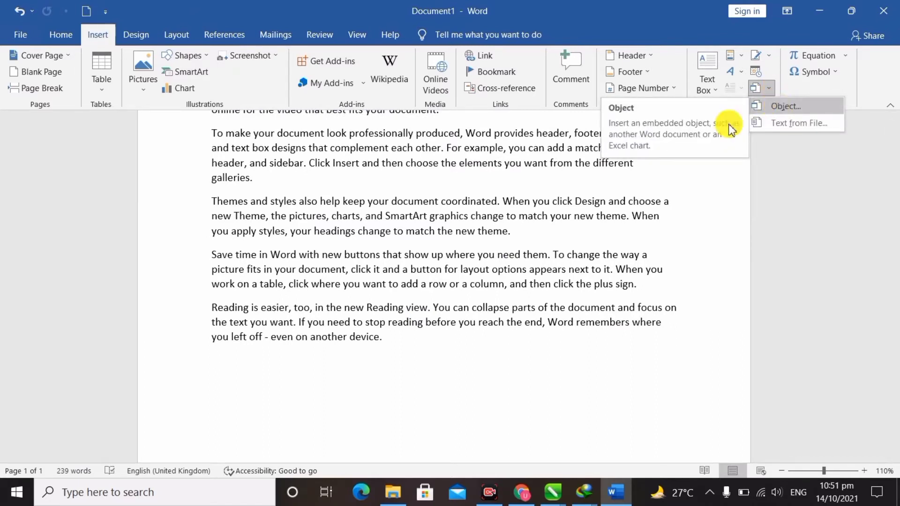
left_click(558, 424)
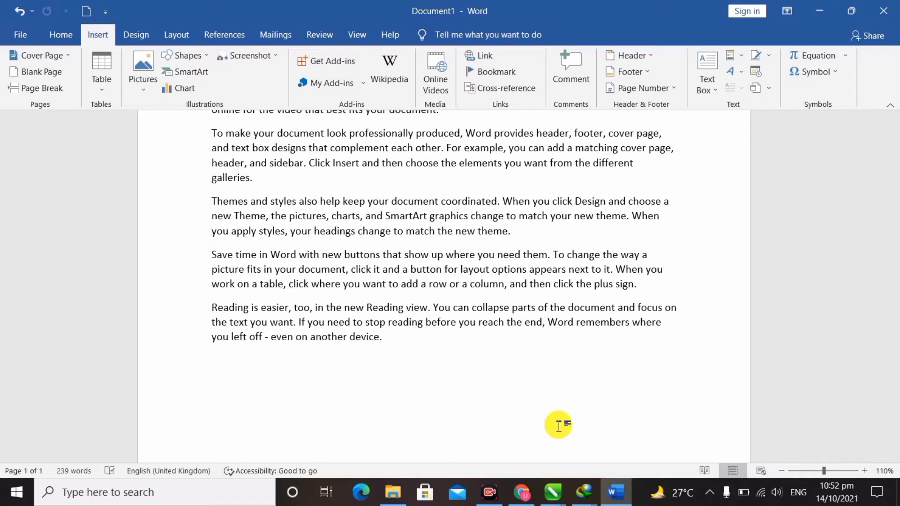
scroll(308, 367, "down", 1)
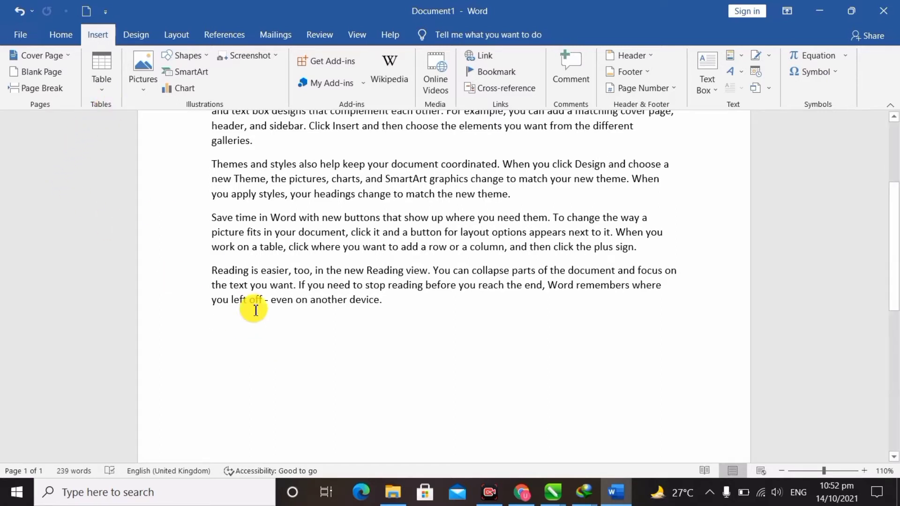
In the Object dialog, browse object types such as CorelDRAW graphic and Excel Binary Worksheet.
left_click(767, 88)
left_click(776, 106)
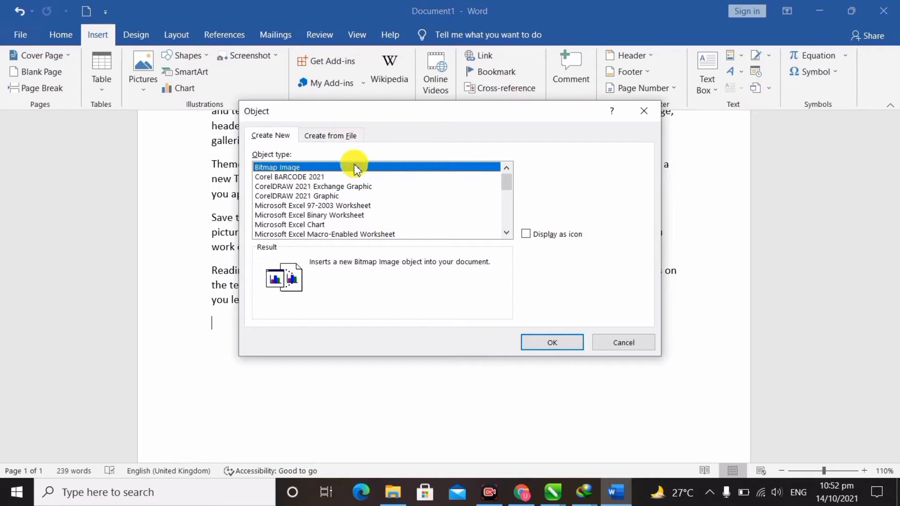
left_click(345, 186)
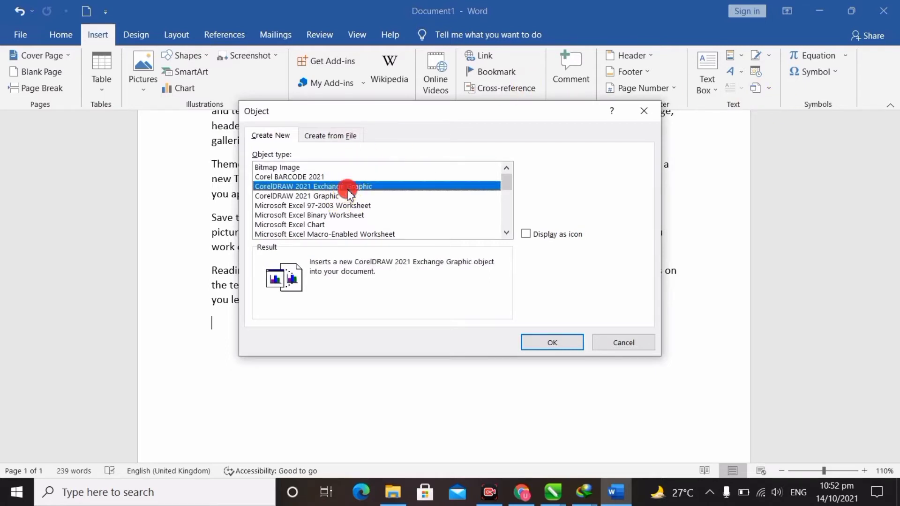
scroll(348, 192, "down", 1)
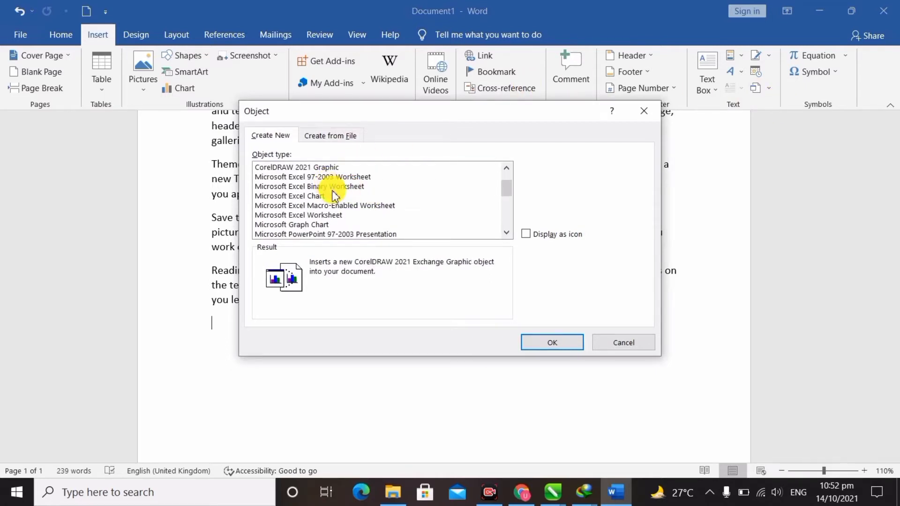
scroll(334, 197, "down", 3)
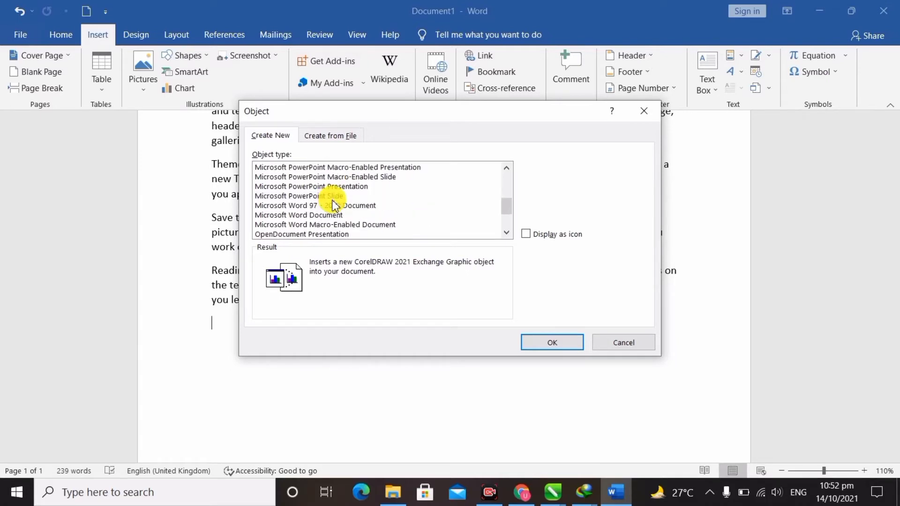
scroll(333, 207, "down", 1)
scroll(334, 206, "up", 5)
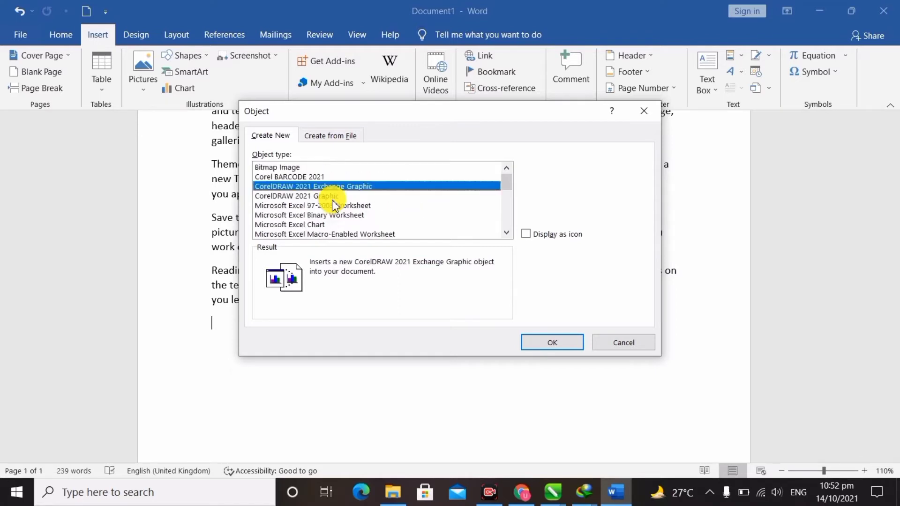
left_click(329, 216)
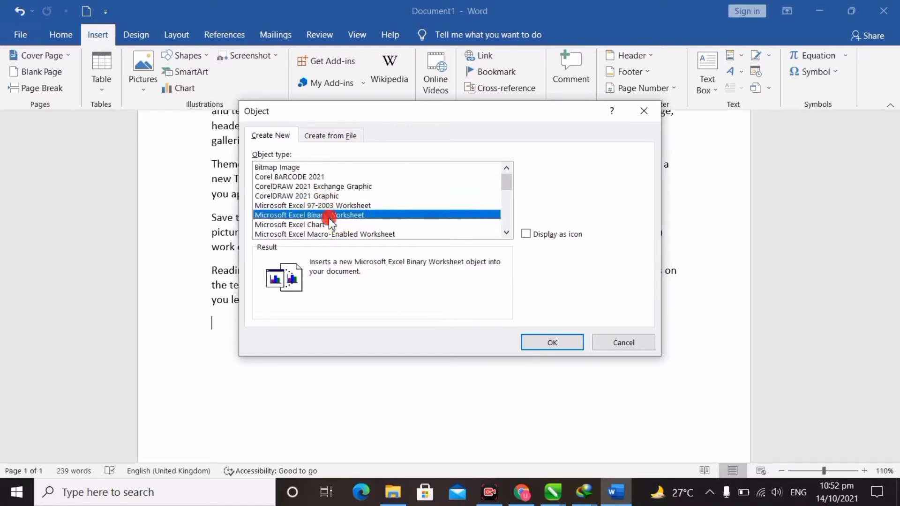
scroll(331, 224, "down", 1)
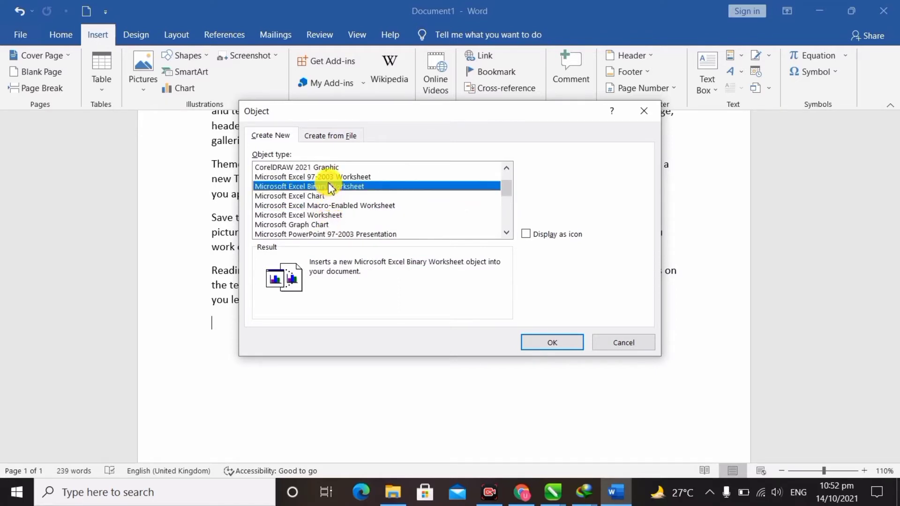
Compare Excel Chart, then embed a new Microsoft Excel 97-2003 Worksheet.
left_click(345, 177)
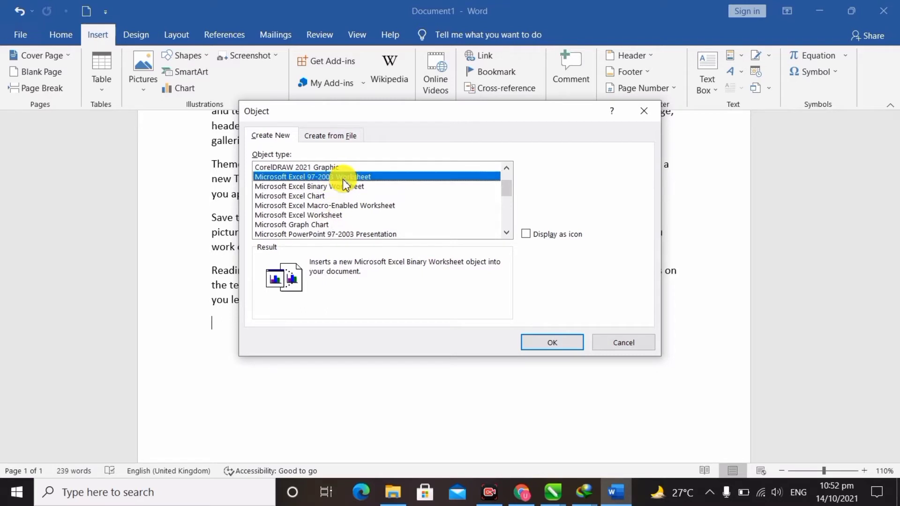
left_click(340, 196)
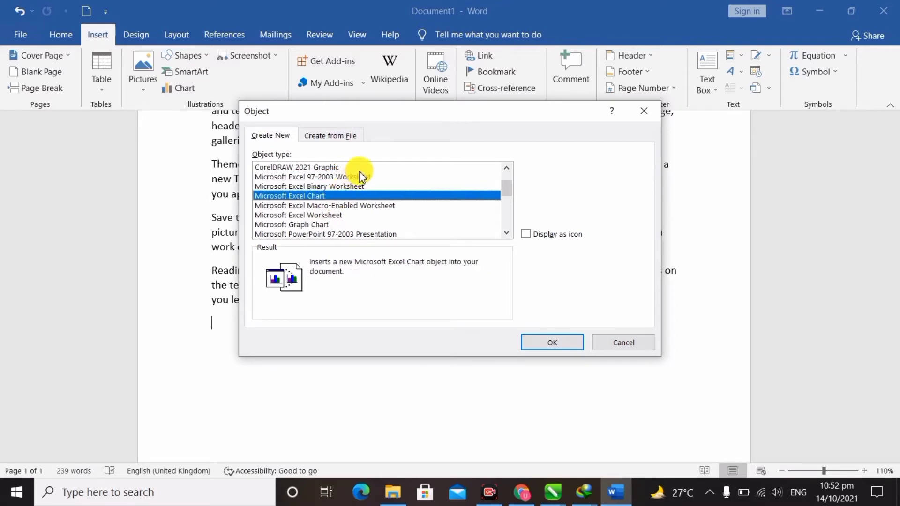
left_click(361, 178)
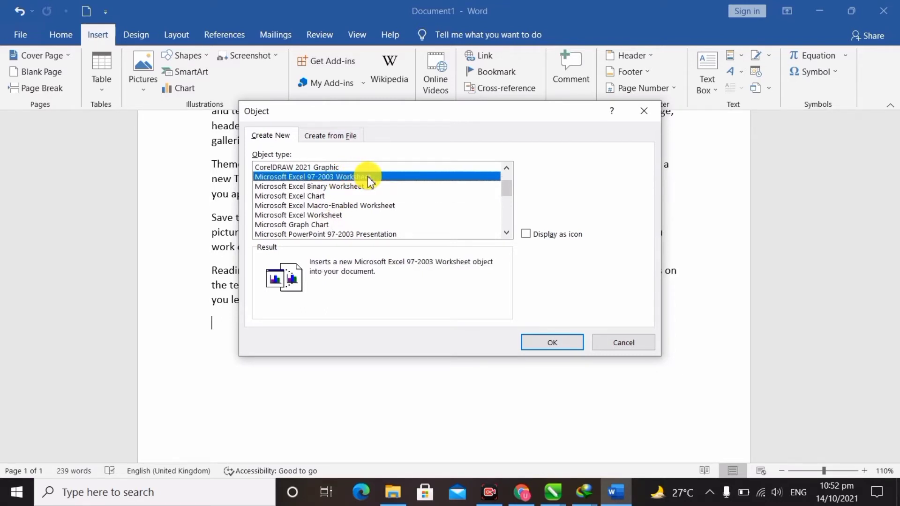
double_click(367, 177)
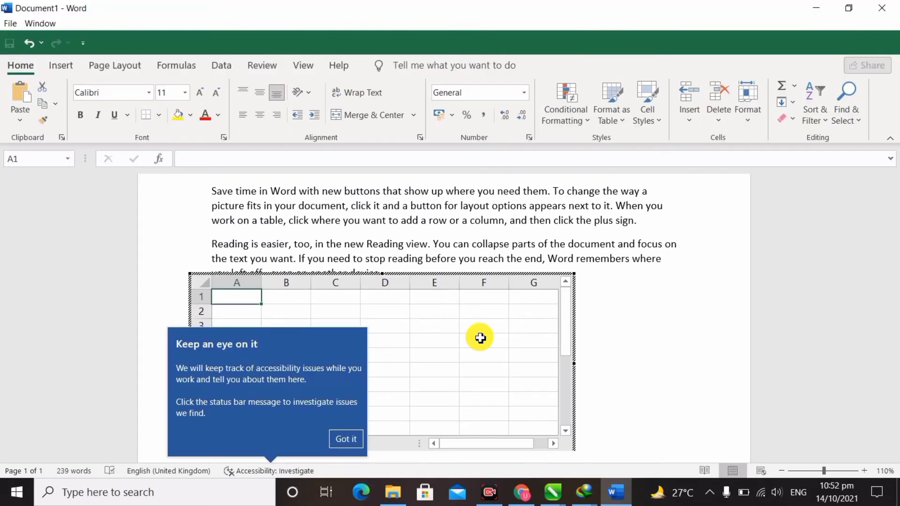
Enter the headings Stundent, Marks, Obtain Marks and Total Marks in cells A1–D1.
left_click(347, 439)
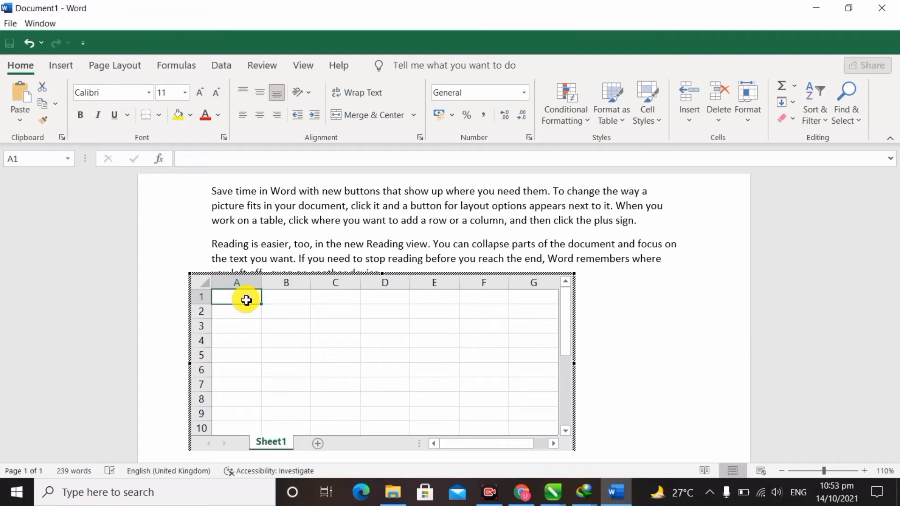
type("Stock")
key("BackSpace")
key("BackSpace")
key("BackSpace")
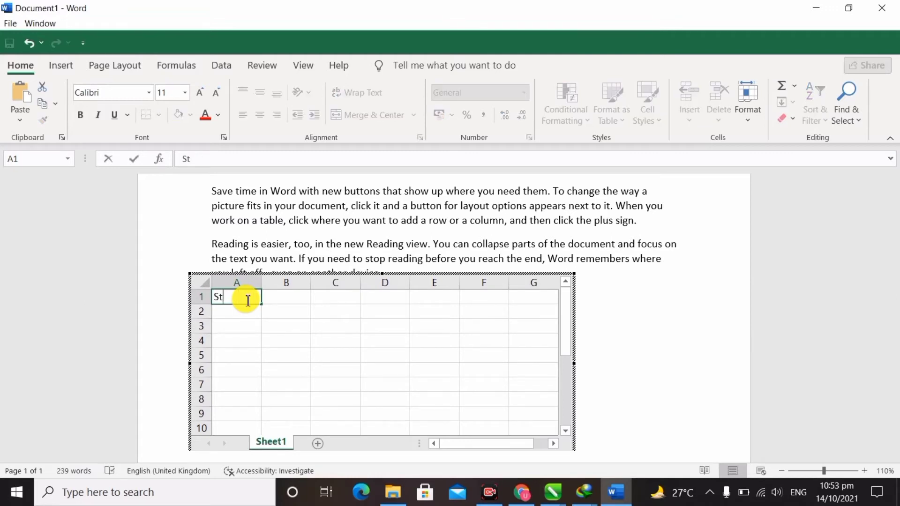
type("undent")
key("Tab")
type("Mark")
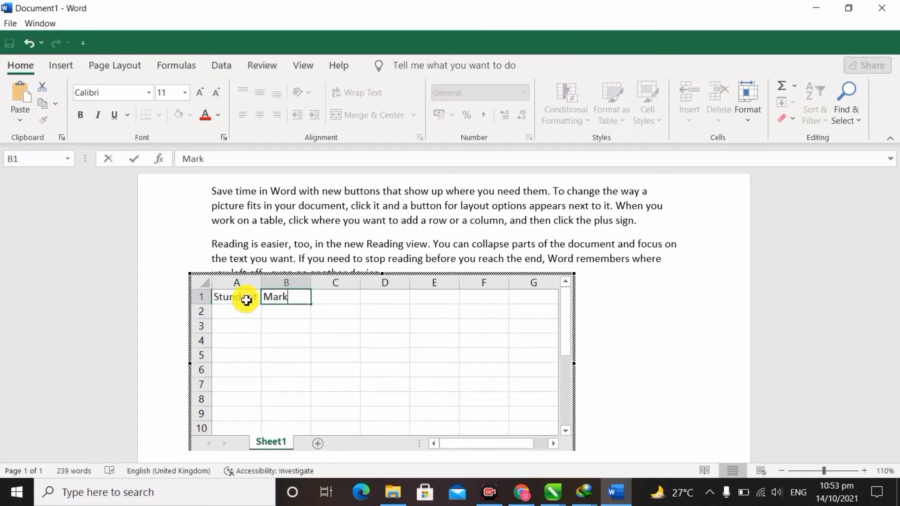
type("s")
key("Tab")
type("O")
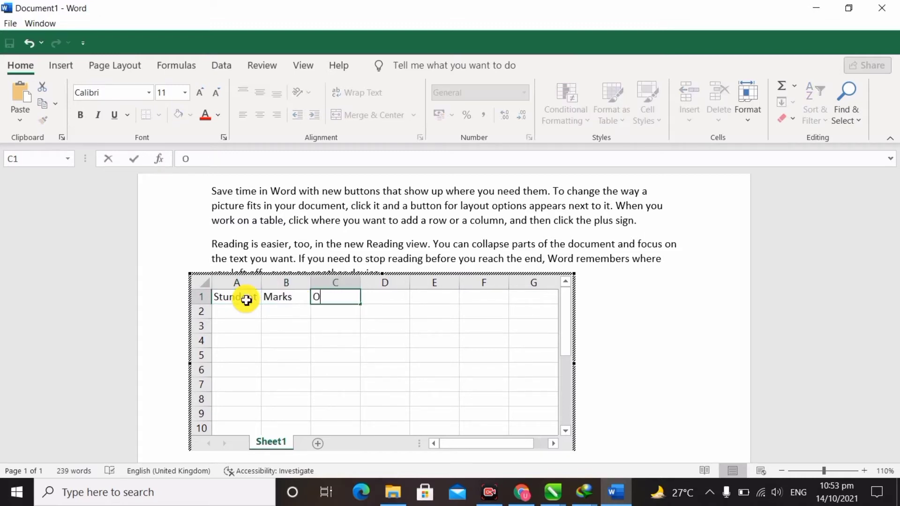
type("btain ")
type("Mark")
key("BackSpace")
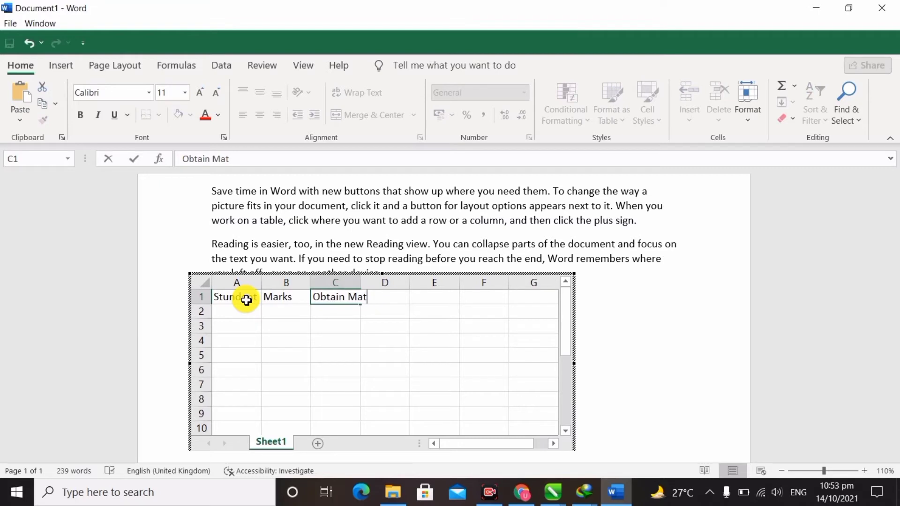
type("ks")
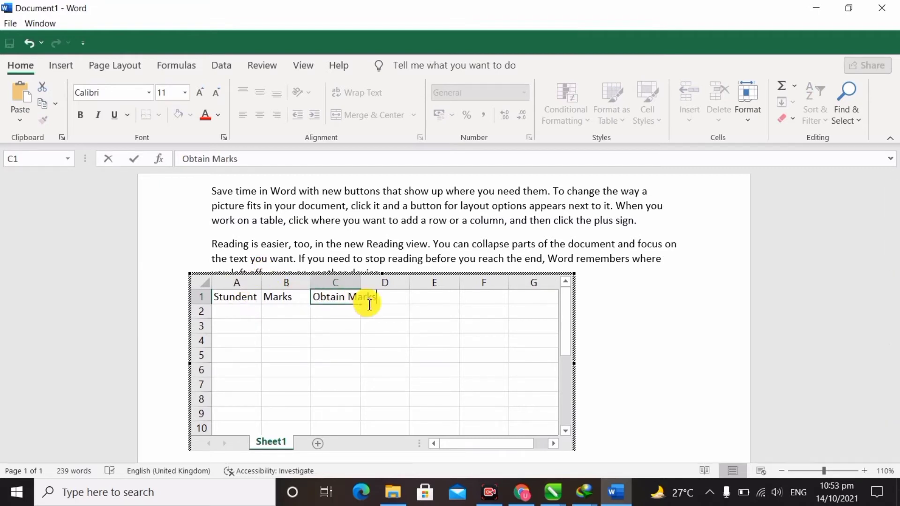
key("Tab")
type("T")
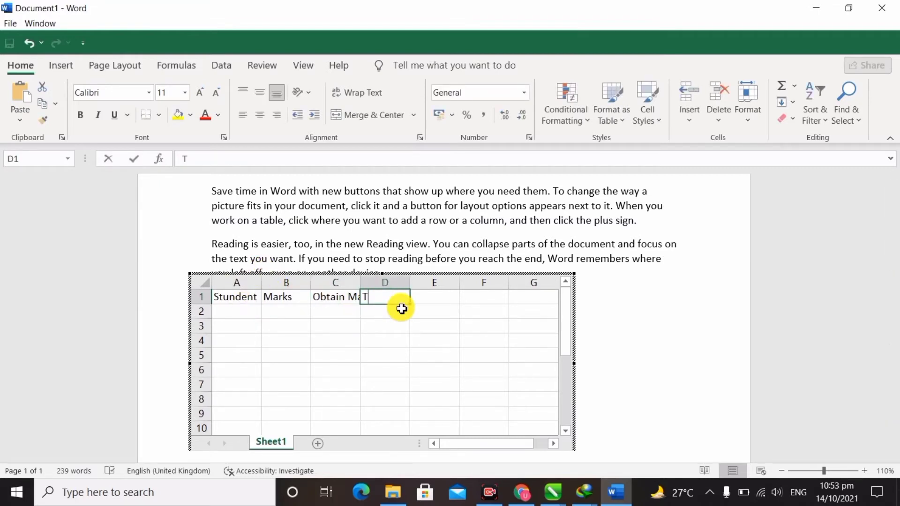
type("otal Marks")
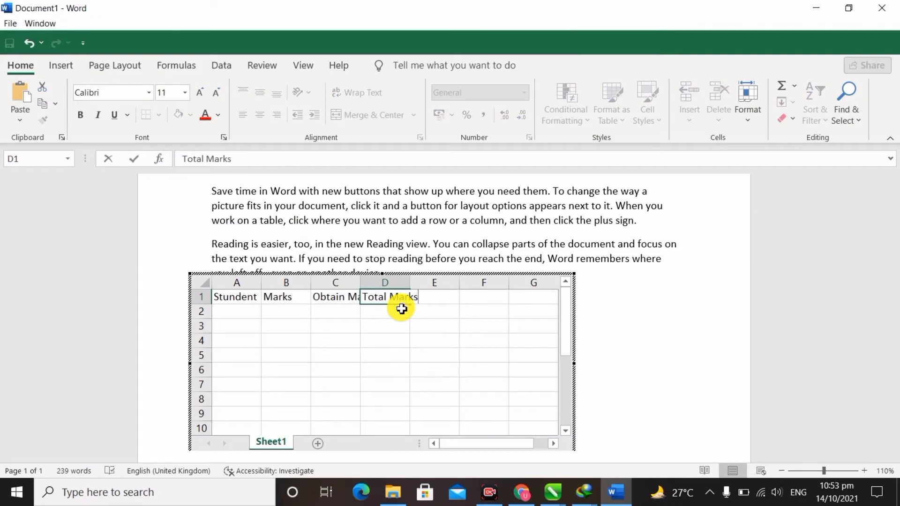
Autofit columns D and C to their headings and return to the document.
double_click(409, 284)
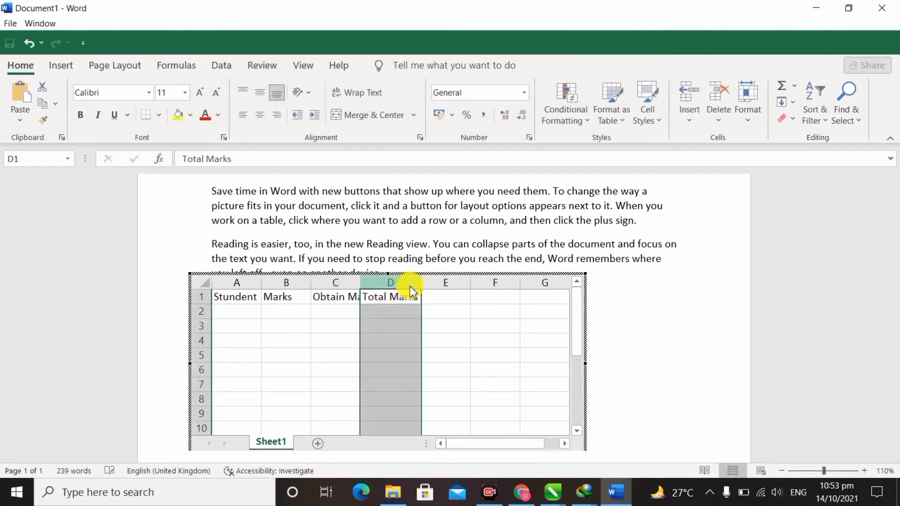
double_click(360, 283)
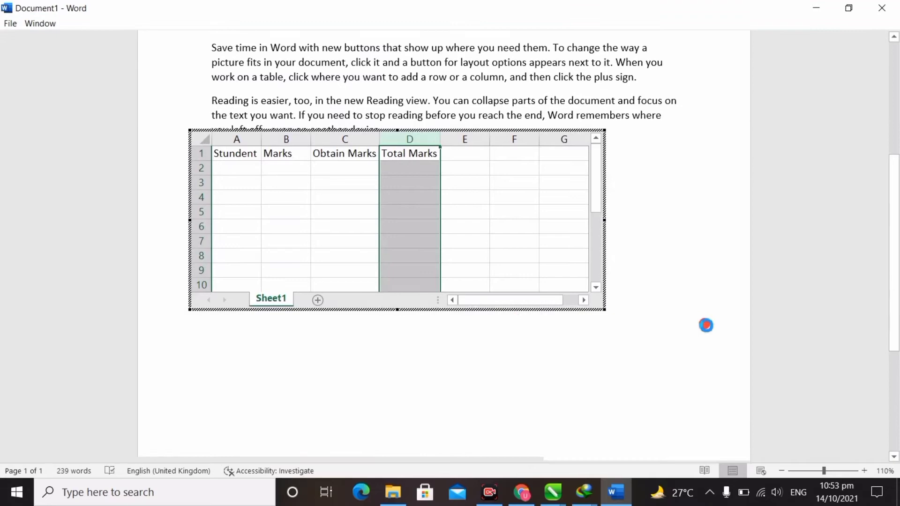
left_click(704, 323)
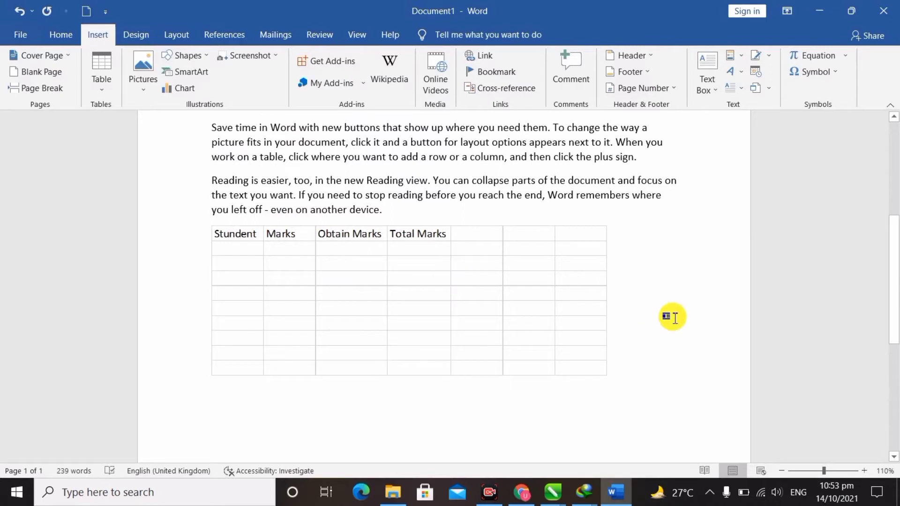
Delete the embedded marks sheet, leaving only the sample text at 239 words.
left_click(454, 323)
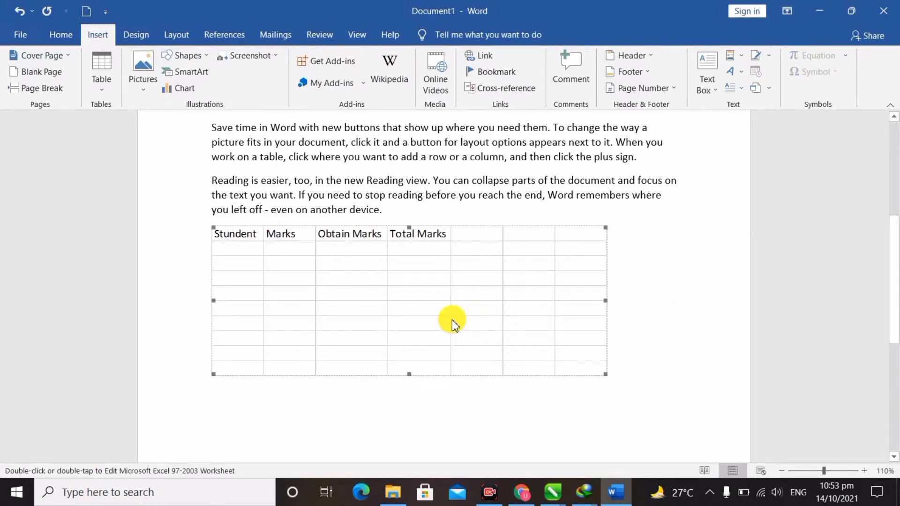
double_click(453, 323)
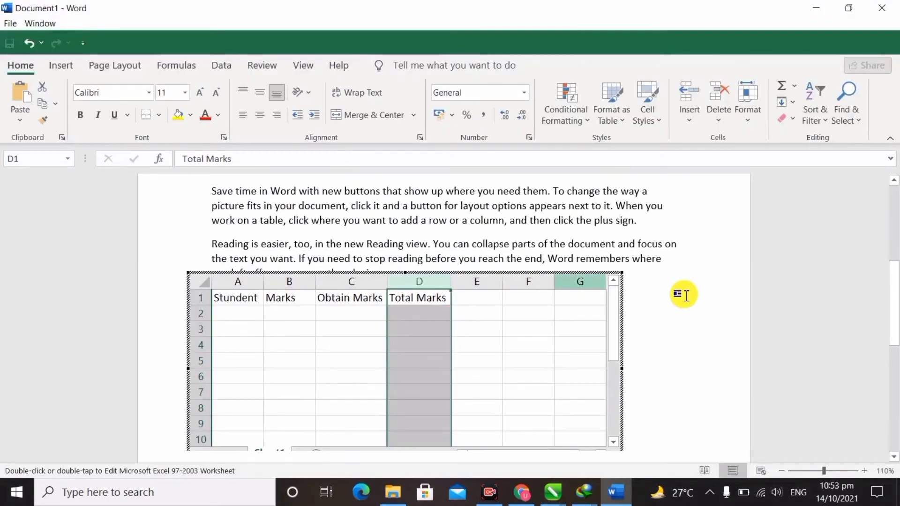
left_click(711, 320)
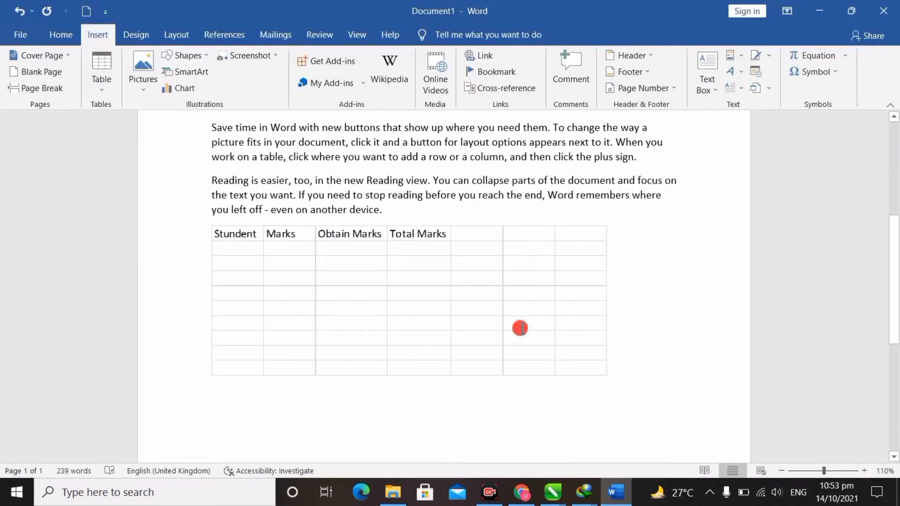
left_click(520, 329)
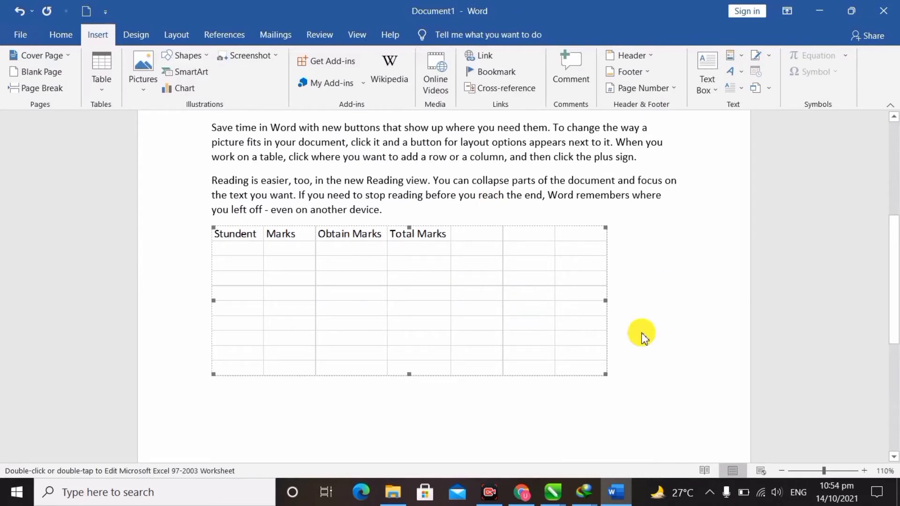
key("Delete")
left_click(762, 89)
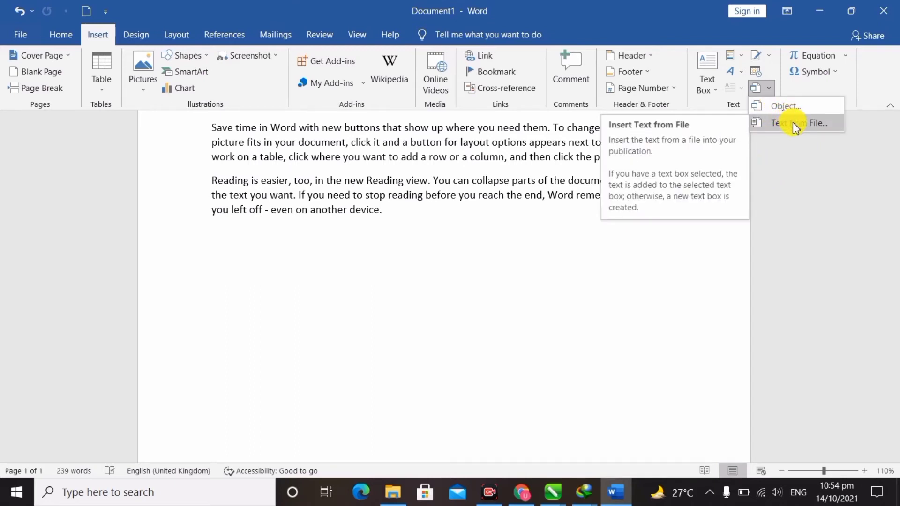
Insert text from the Ms Office class file in the Desktop > Buraq folder.
left_click(793, 124)
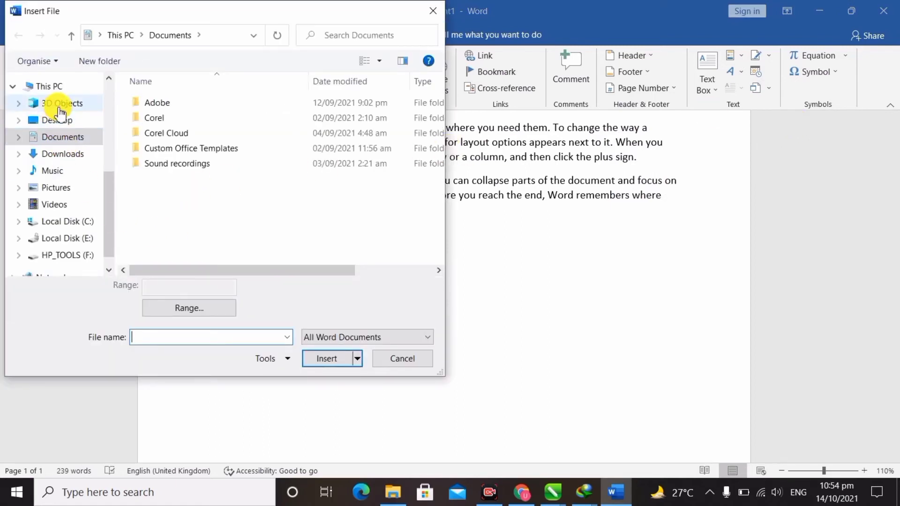
left_click(66, 122)
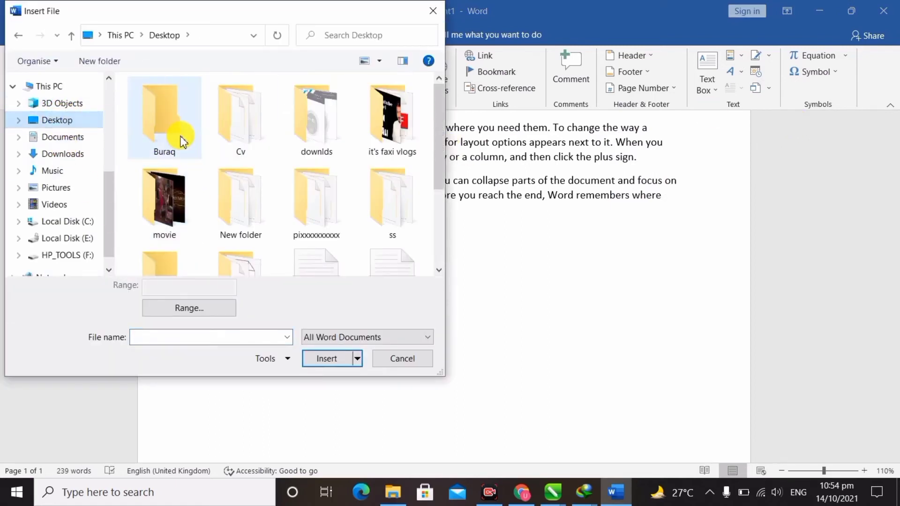
left_click(181, 138)
double_click(181, 138)
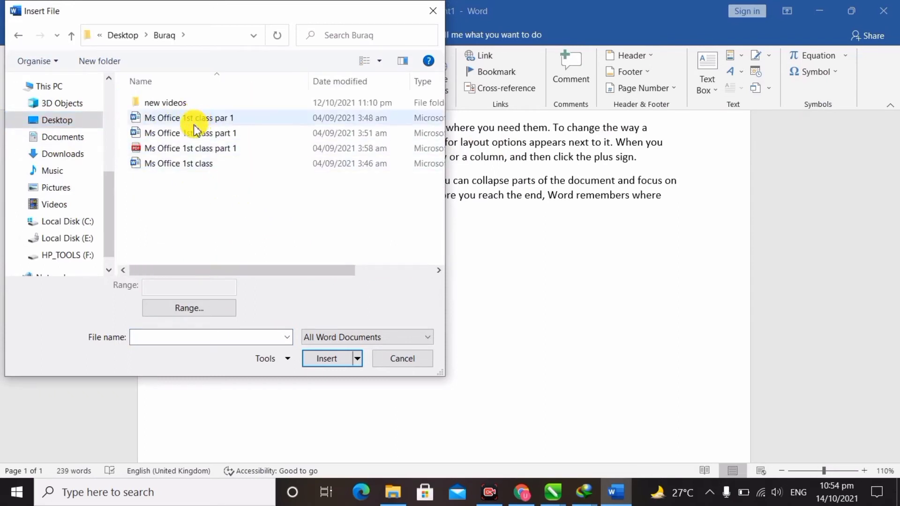
double_click(207, 164)
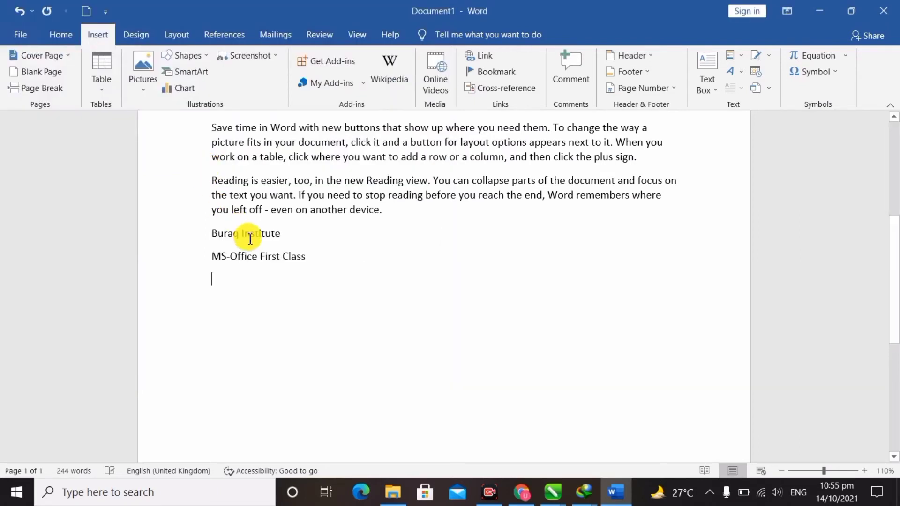
Select the inserted lines Buraq Institute and MS-Office First Class and delete them.
left_click_drag(213, 233, 314, 267)
left_click(314, 268)
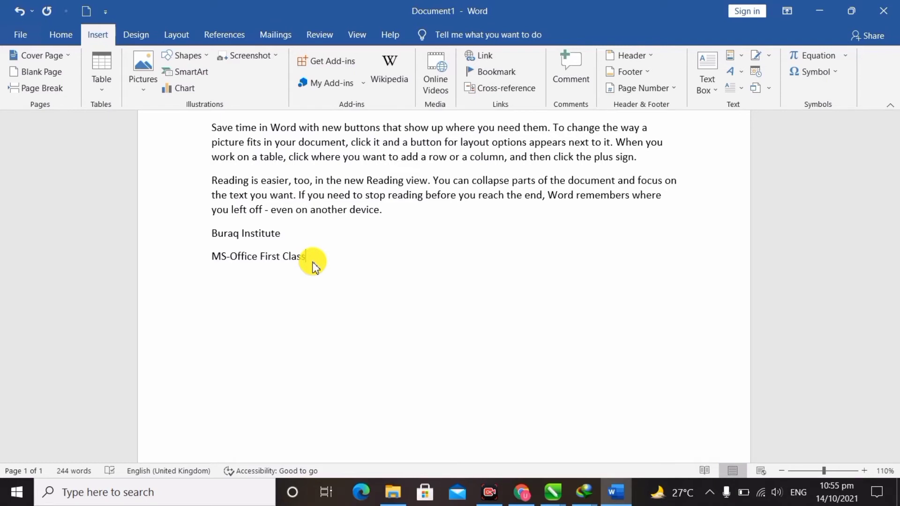
left_click_drag(311, 258, 196, 243)
key("Delete")
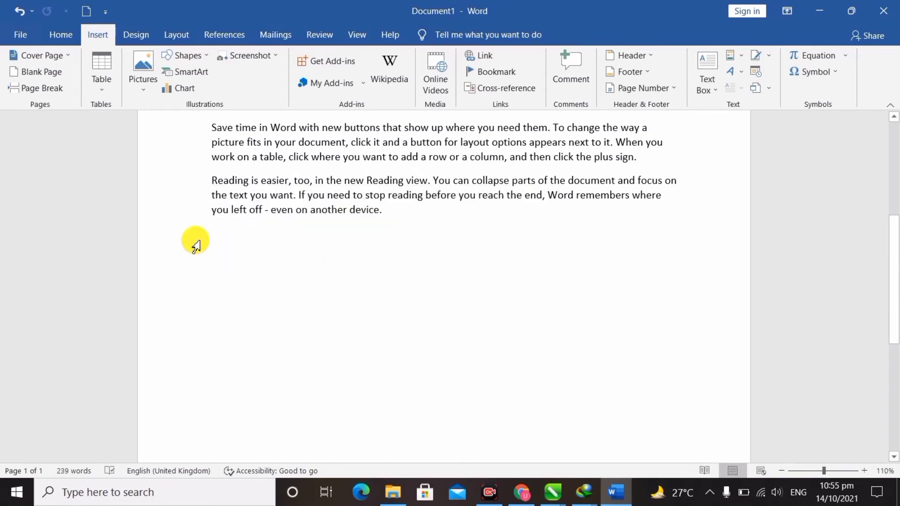
left_click(769, 88)
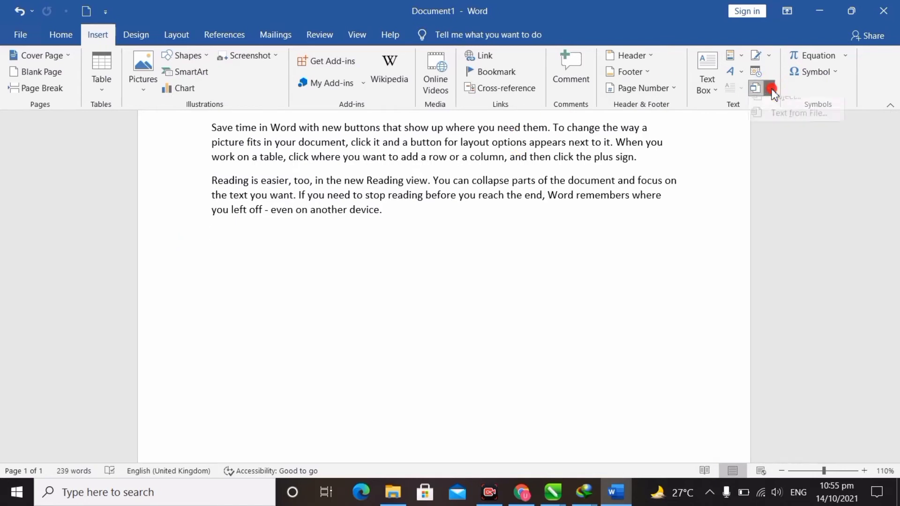
left_click(759, 177)
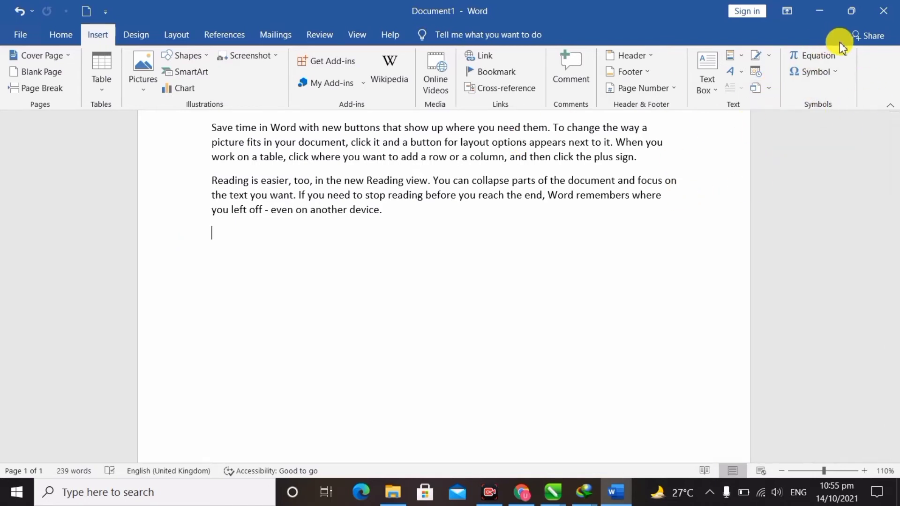
left_click(845, 55)
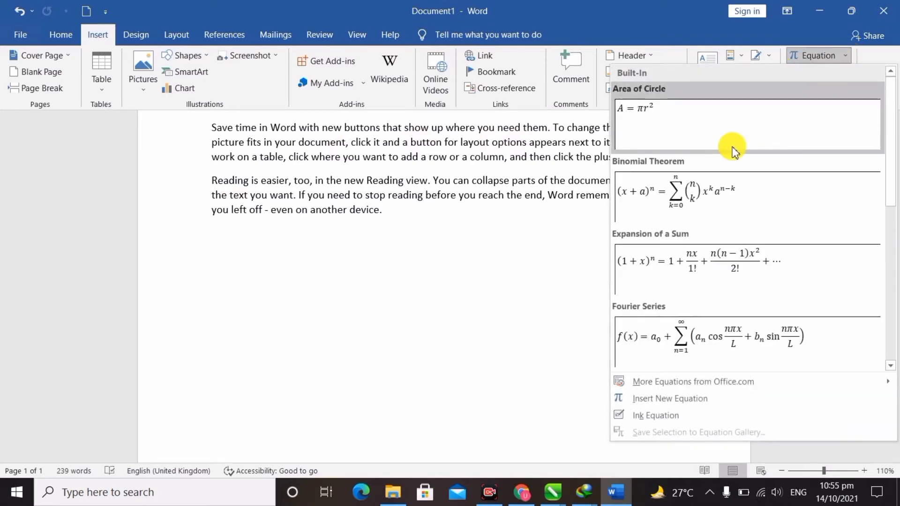
scroll(729, 149, "down", 5)
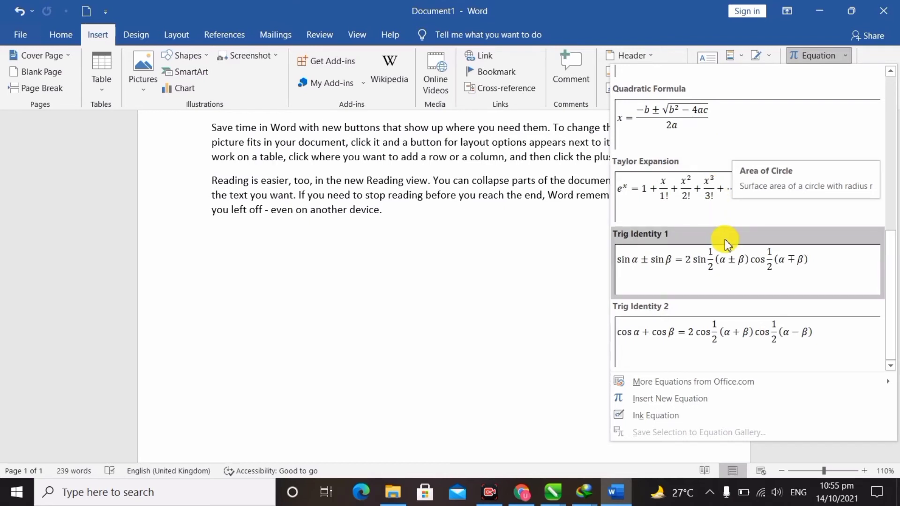
scroll(726, 242, "up", 5)
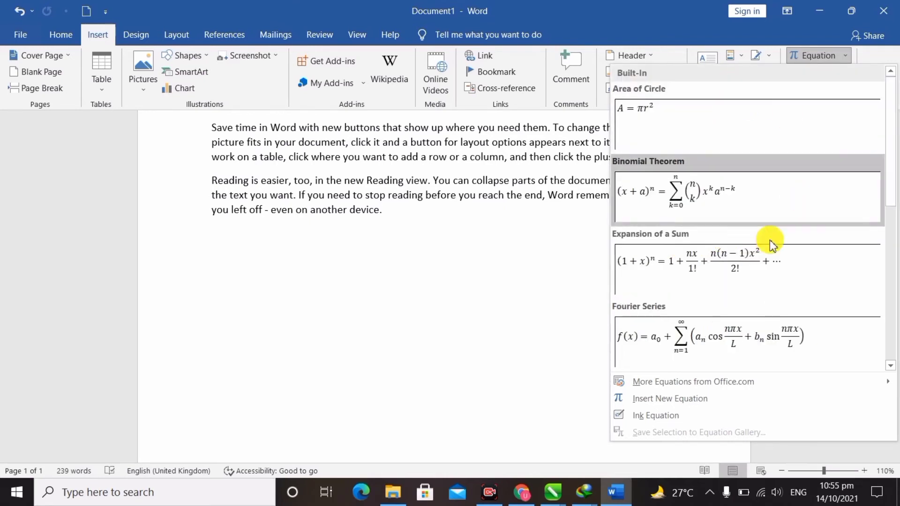
scroll(702, 254, "down", 5)
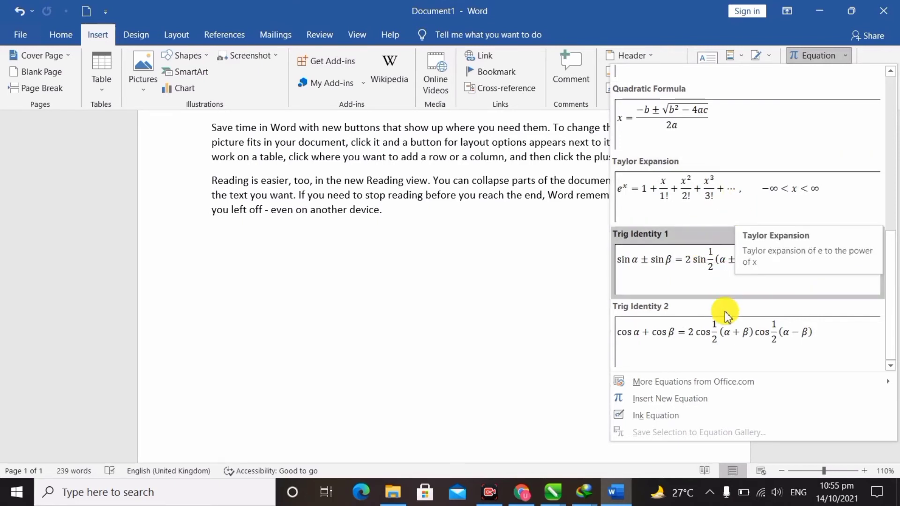
left_click(850, 56)
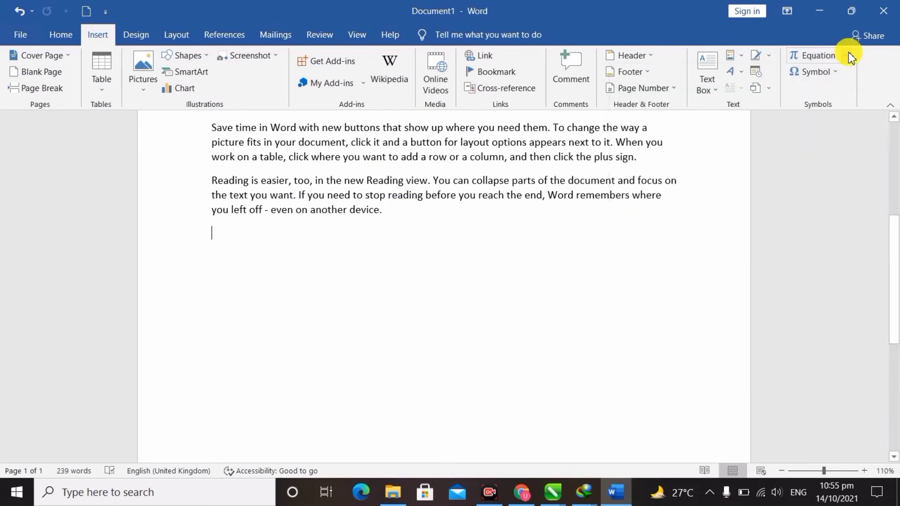
Insert the Wingdings floppy-disk symbol from More Symbols on the empty line below the Reading paragraph.
left_click(836, 77)
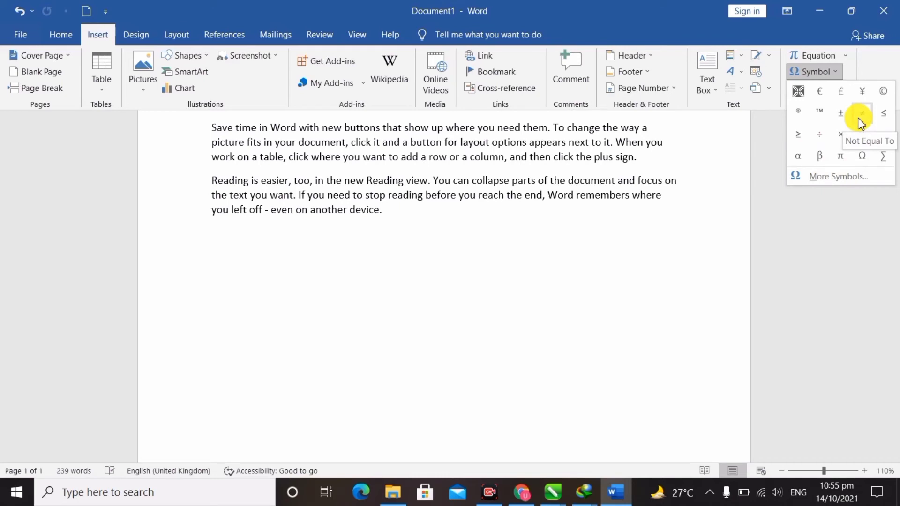
left_click(443, 297)
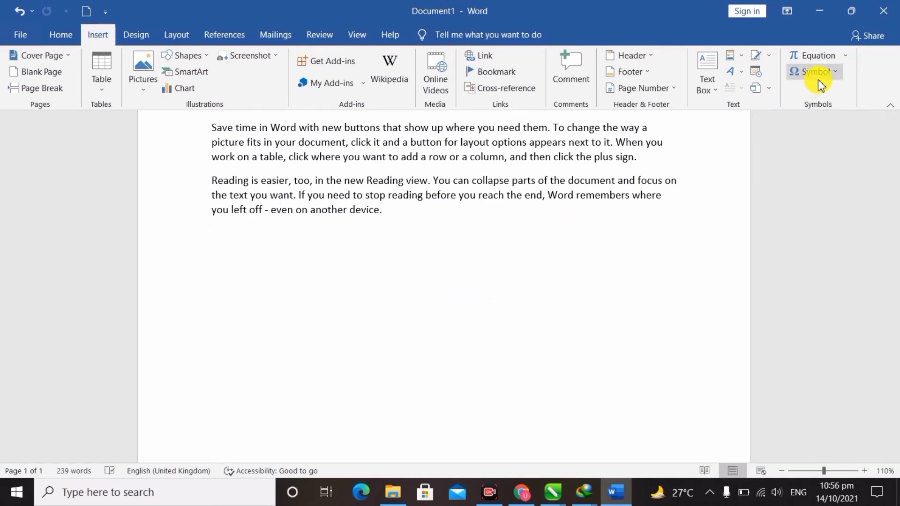
left_click(839, 73)
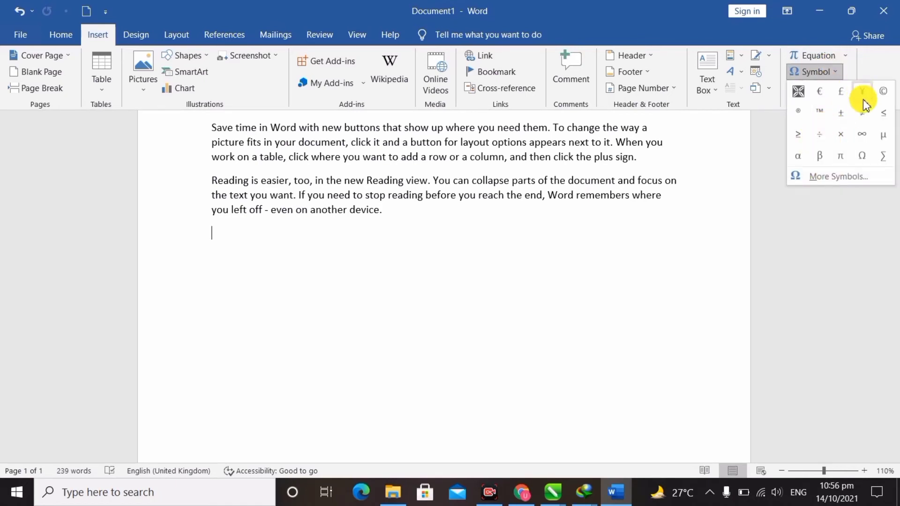
left_click(842, 179)
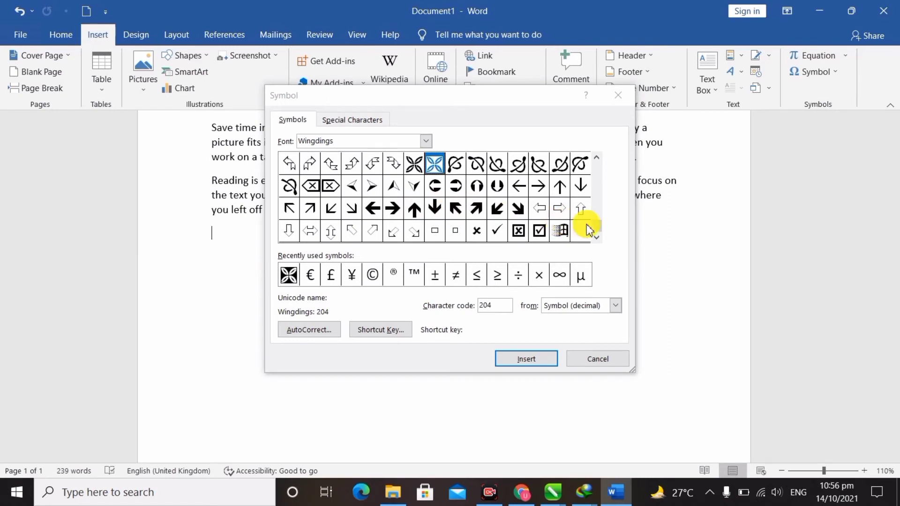
left_click_drag(595, 225, 597, 223)
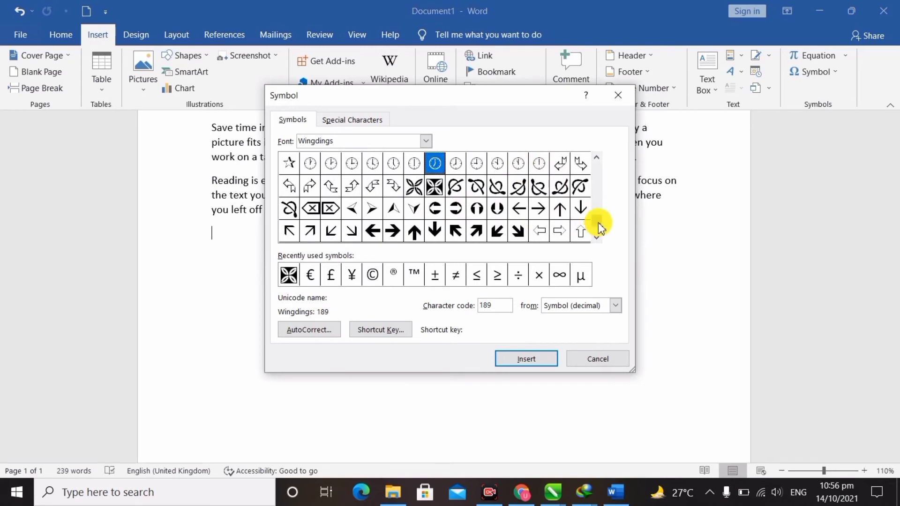
left_click_drag(600, 227, 601, 186)
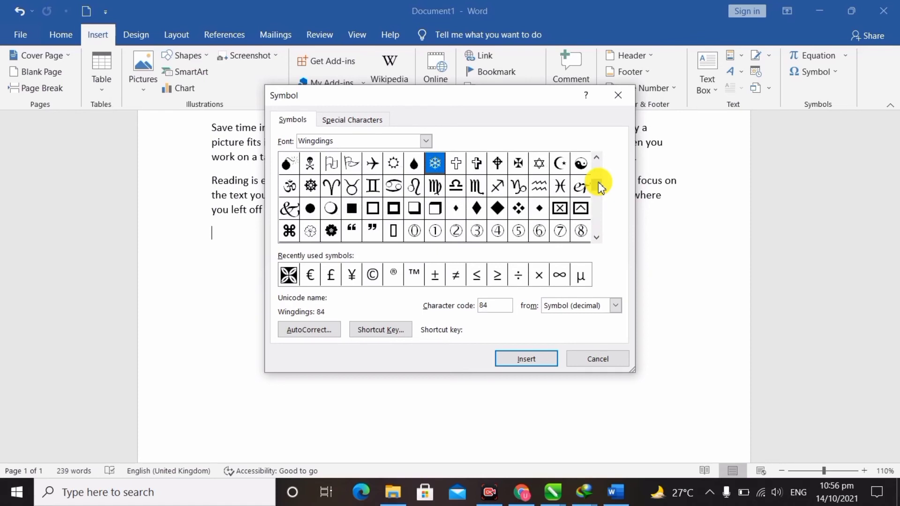
left_click_drag(600, 186, 598, 176)
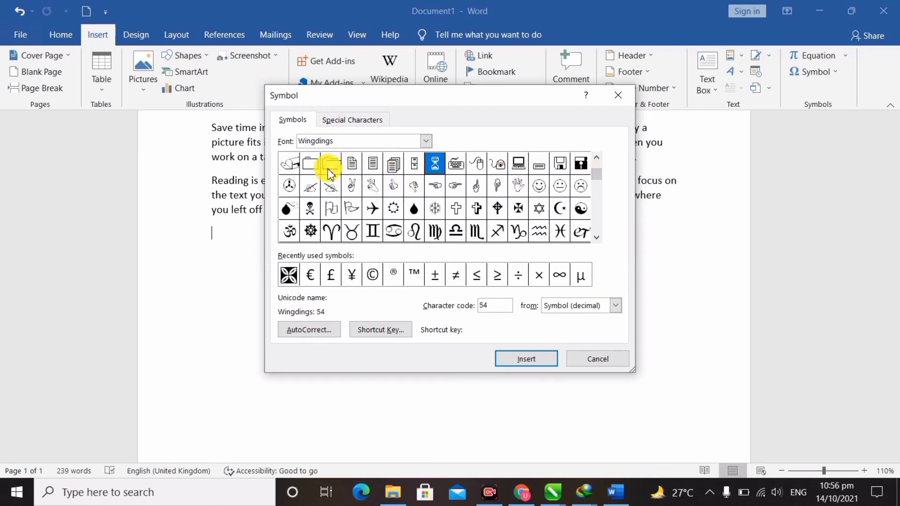
left_click(562, 162)
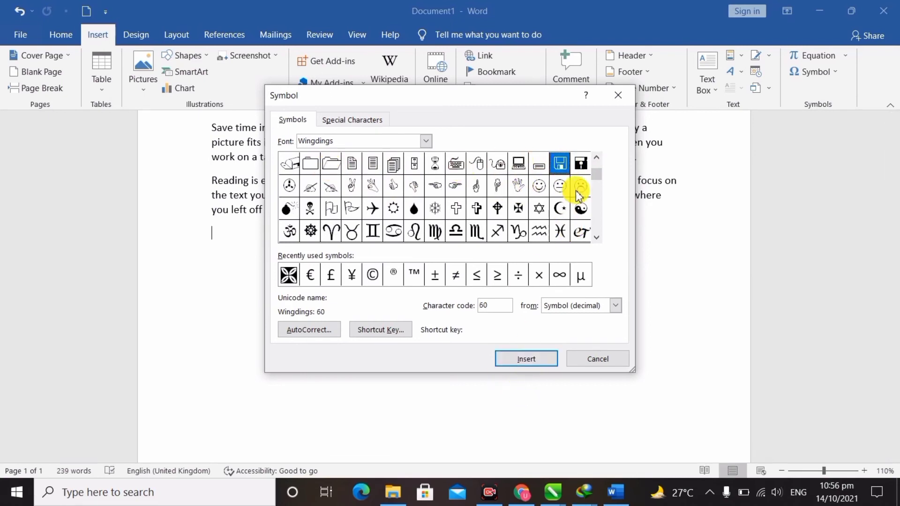
left_click(536, 358)
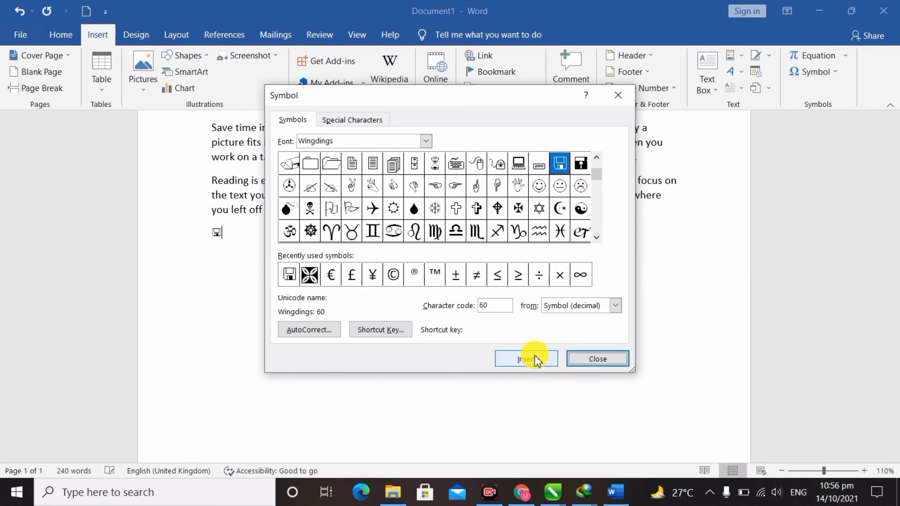
left_click(604, 358)
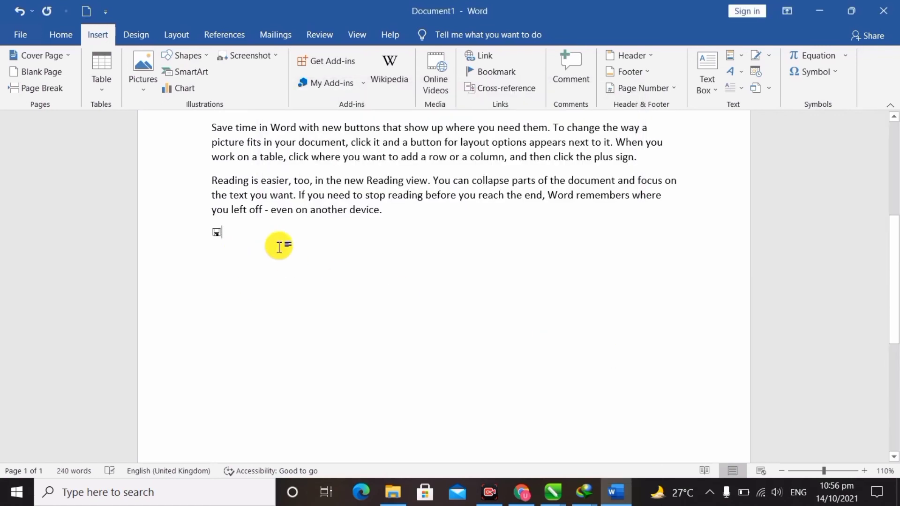
left_click(216, 233)
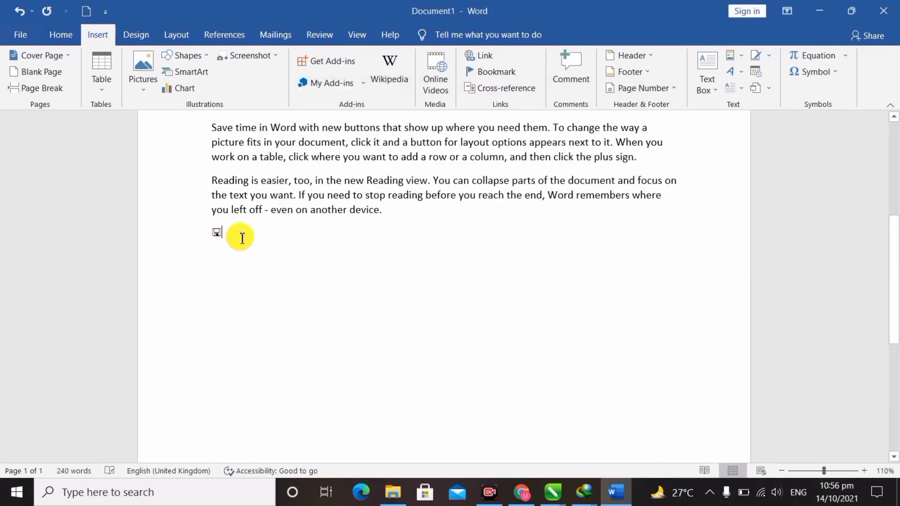
Finish the floppy symbol's label so it reads 'Floppy Disk'.
type("Flobb")
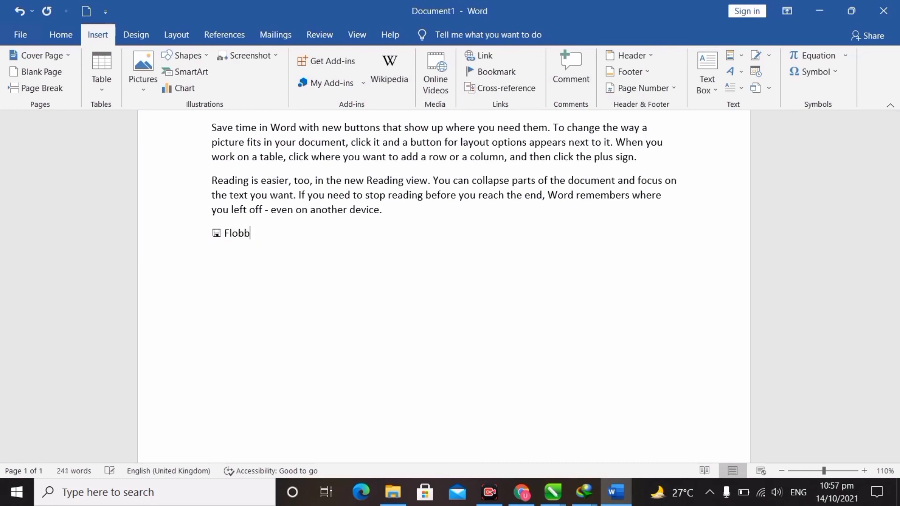
key("BackSpace")
key("BackSpace")
type("ppy Disk")
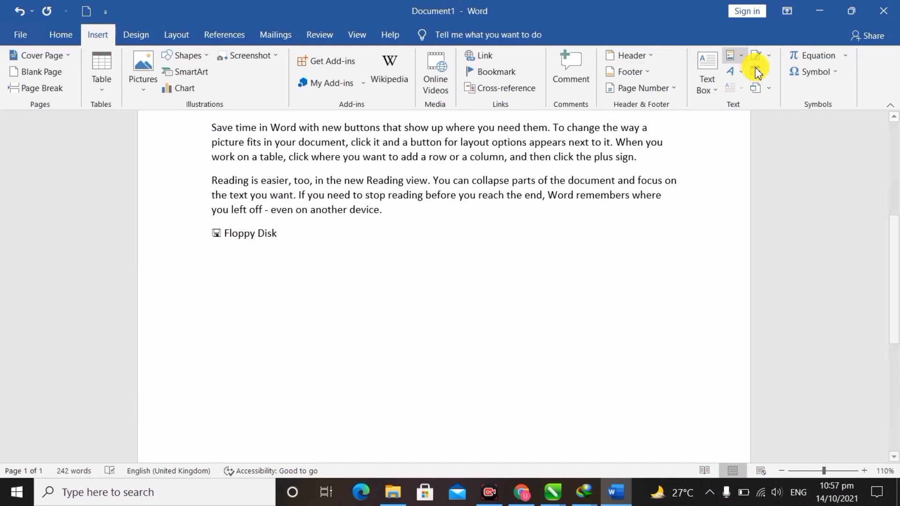
Insert the Wingdings open-folder symbol on the next line and label it 'Folder File'.
left_click(831, 75)
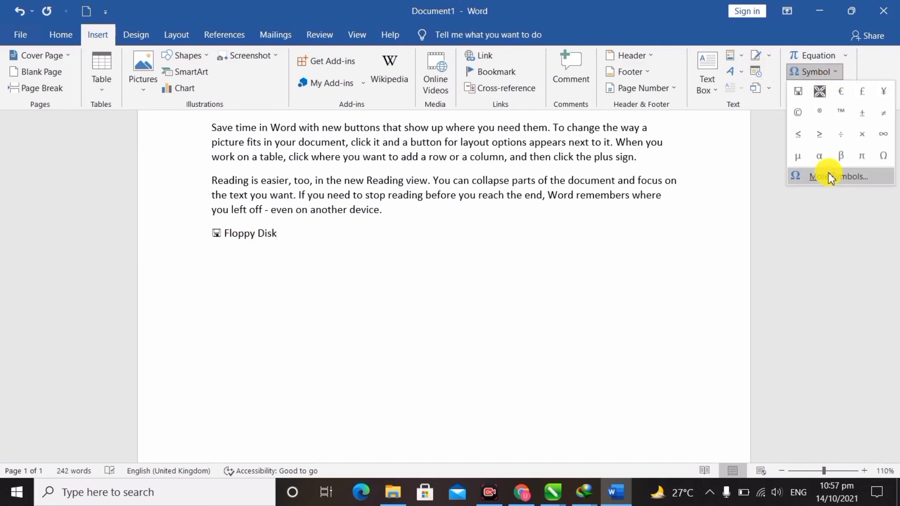
left_click(826, 176)
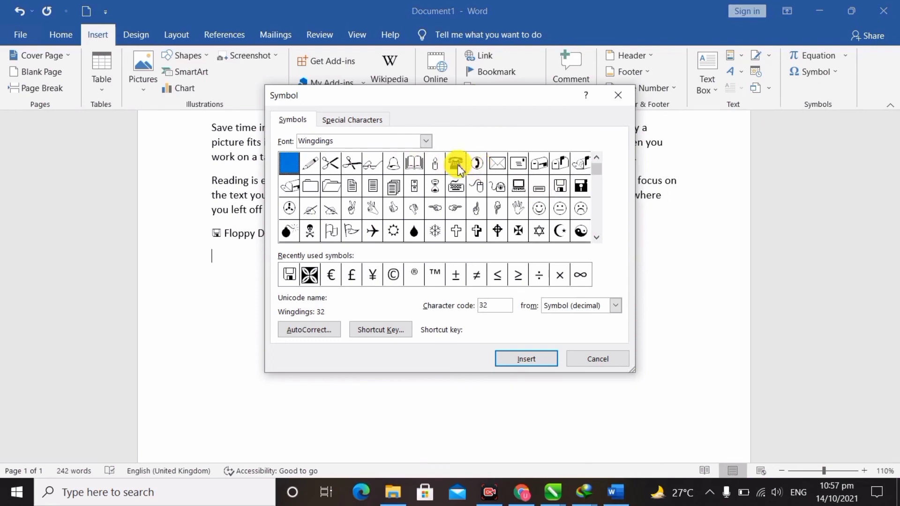
left_click(324, 191)
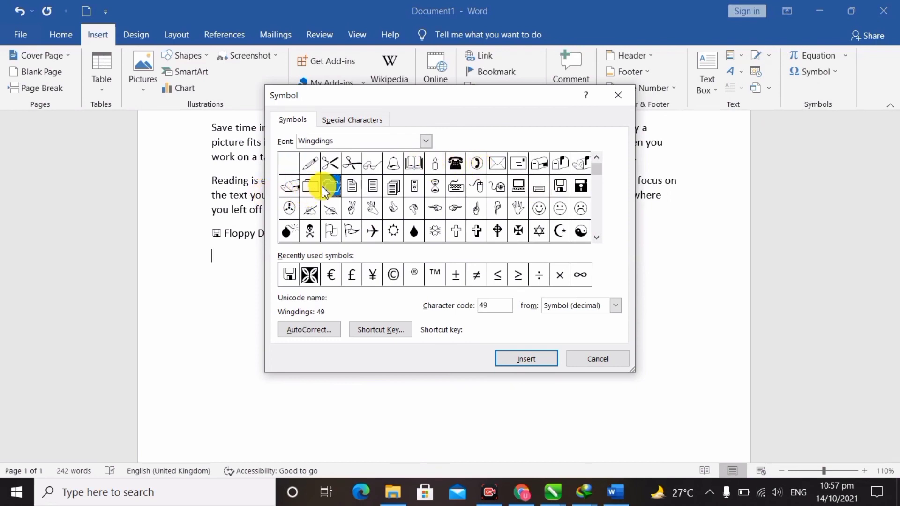
left_click(527, 361)
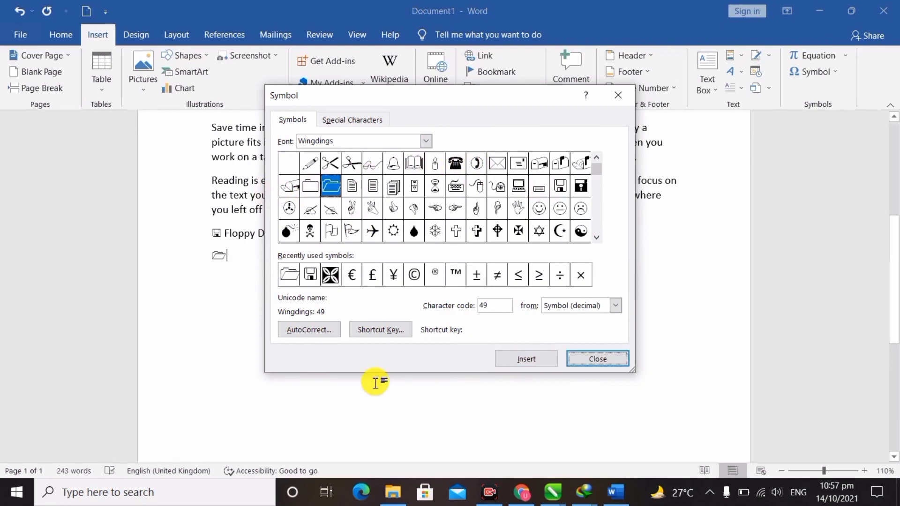
left_click(597, 359)
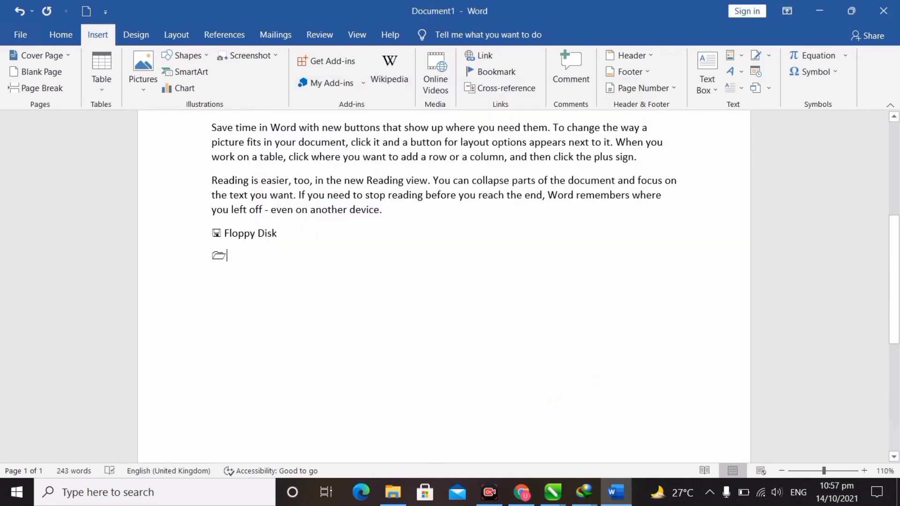
type("F")
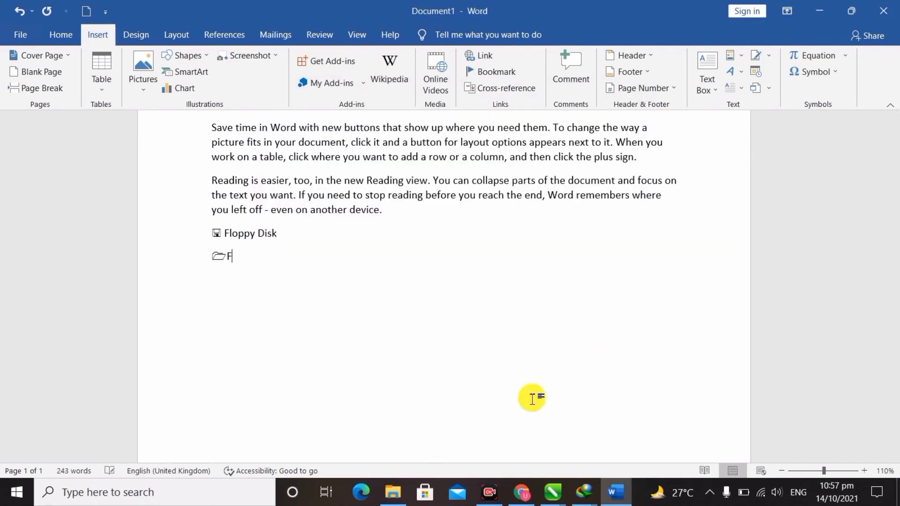
type("older File")
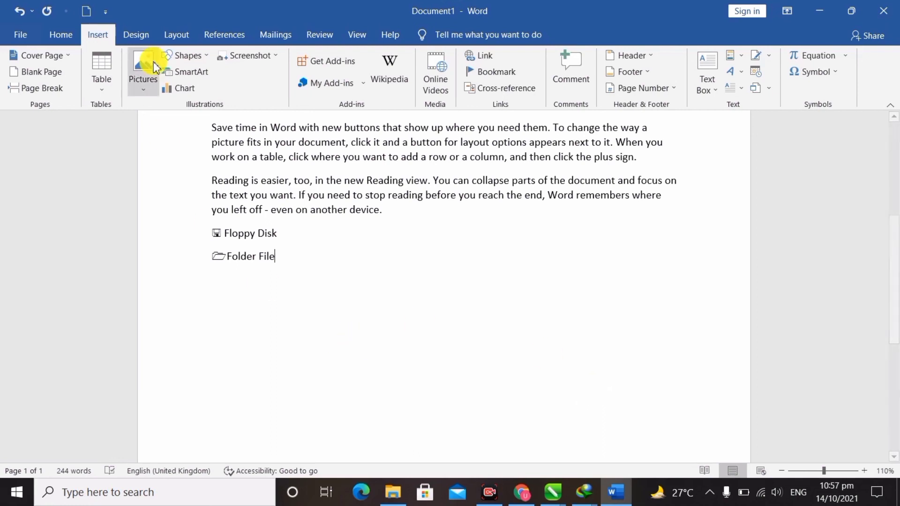
left_click(147, 38)
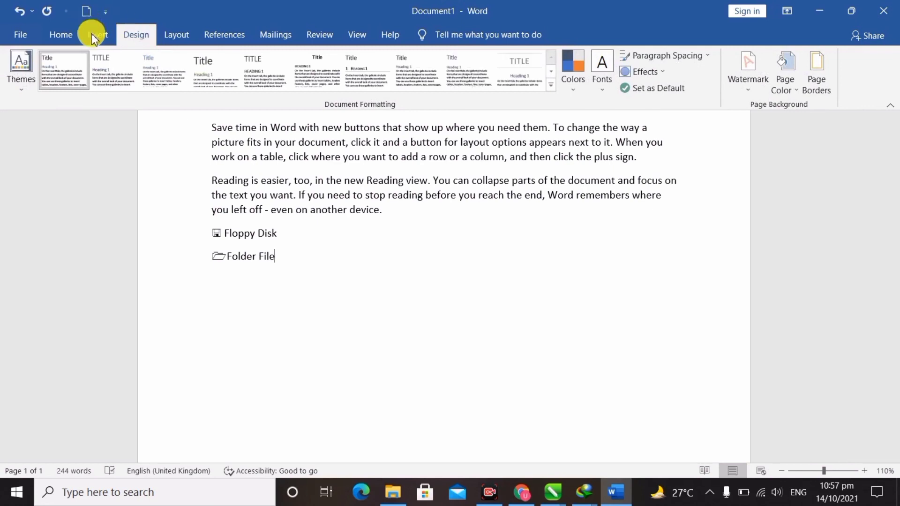
left_click(104, 42)
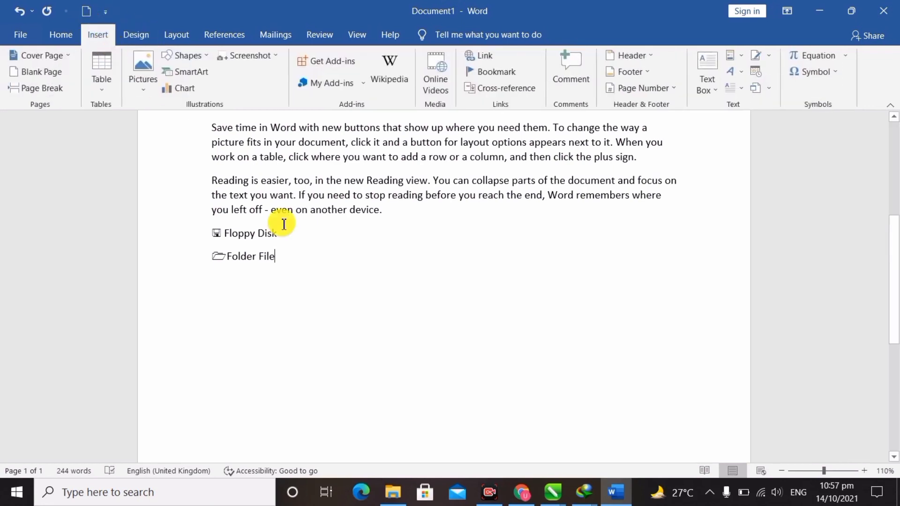